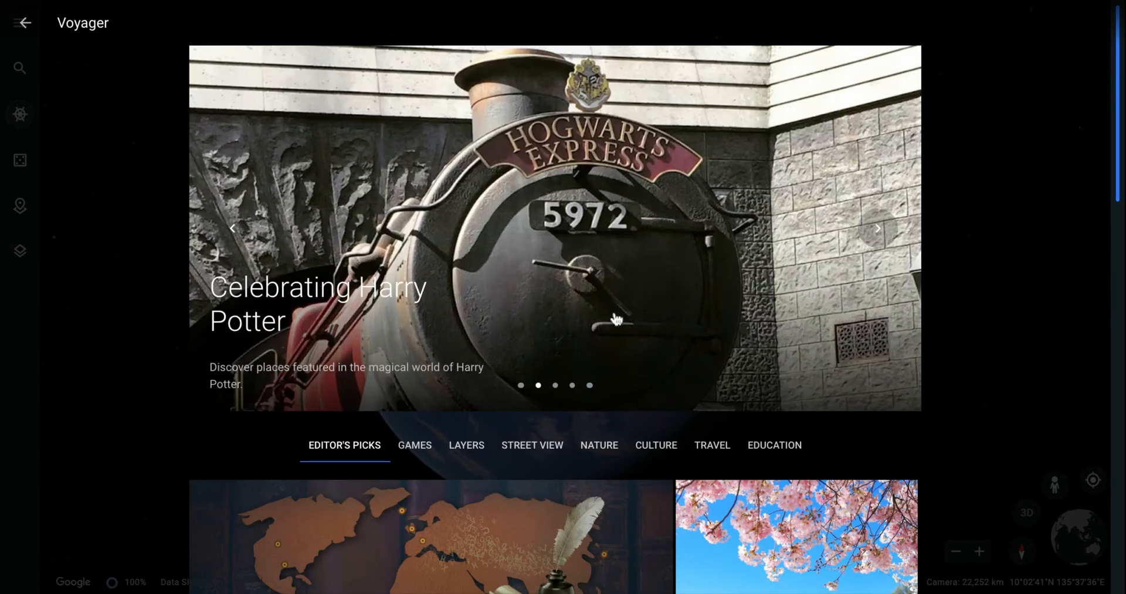
# Step: Open The Underground Railroad story from Voyager's Education category
pyautogui.scroll(-2, 634, 347)
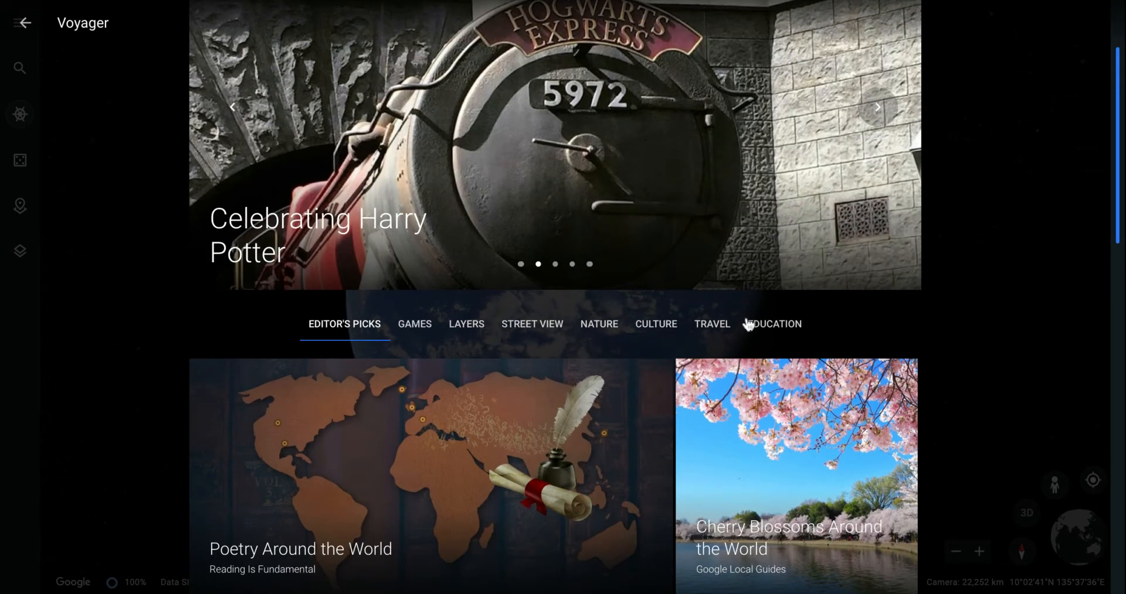
pyautogui.click(771, 329)
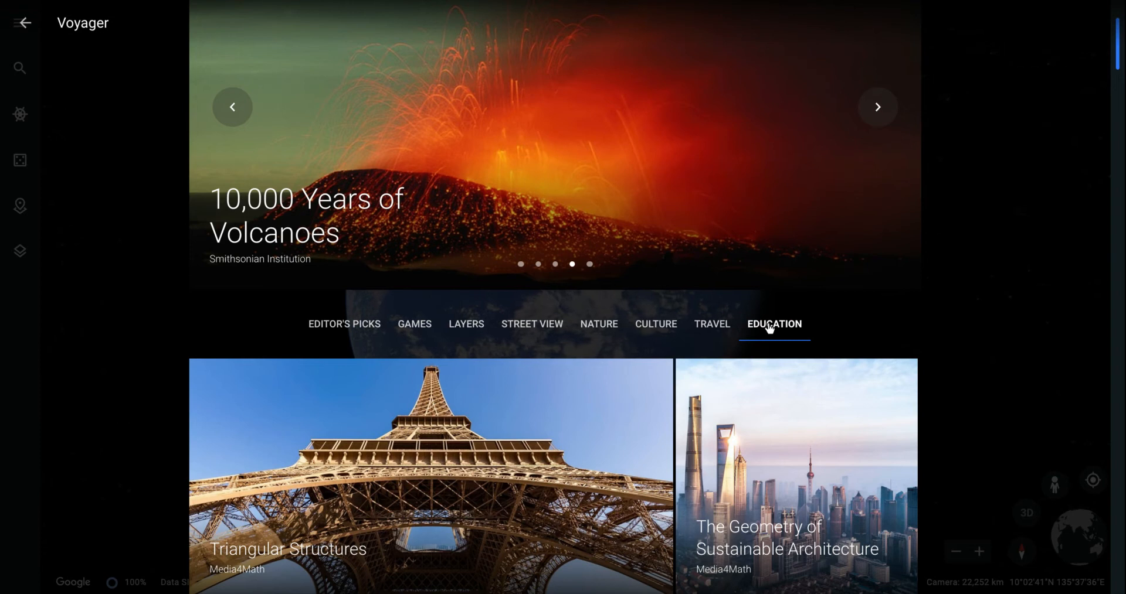
pyautogui.scroll(-3, 770, 328)
pyautogui.scroll(-2, 770, 328)
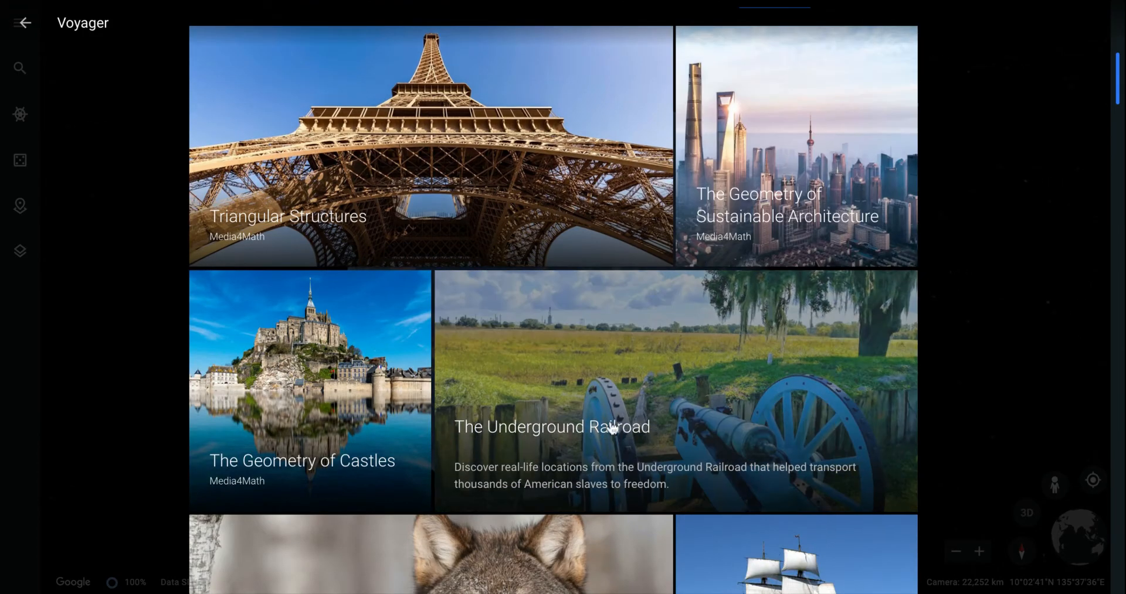
pyautogui.click(613, 427)
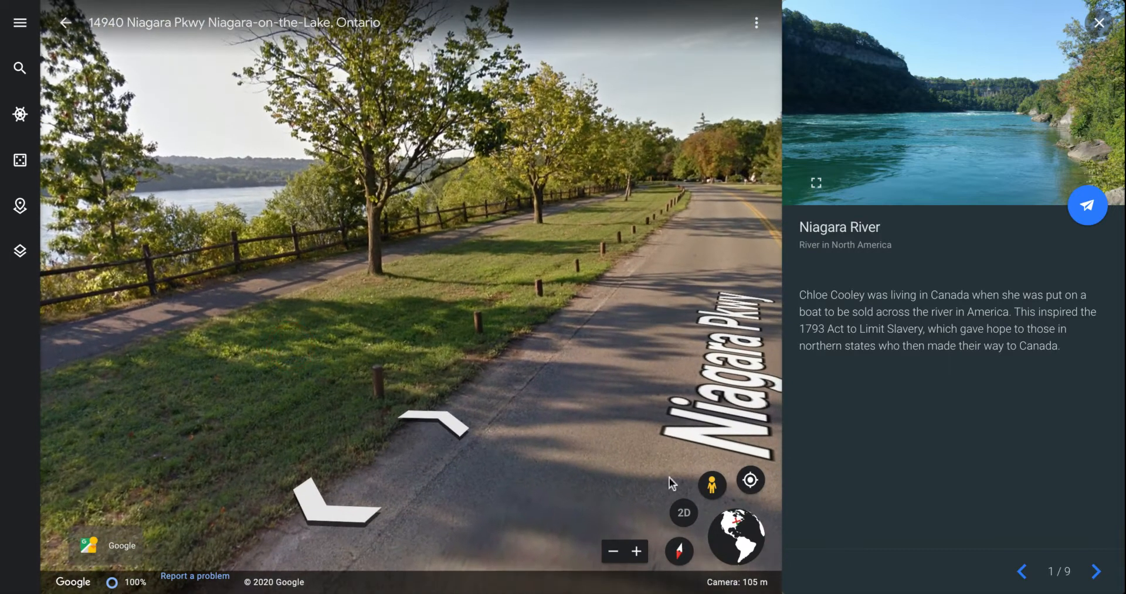
# Step: Advance the story to the Wilmington Friends Meeting stop and enter Street View on the road beside the church
pyautogui.click(1096, 575)
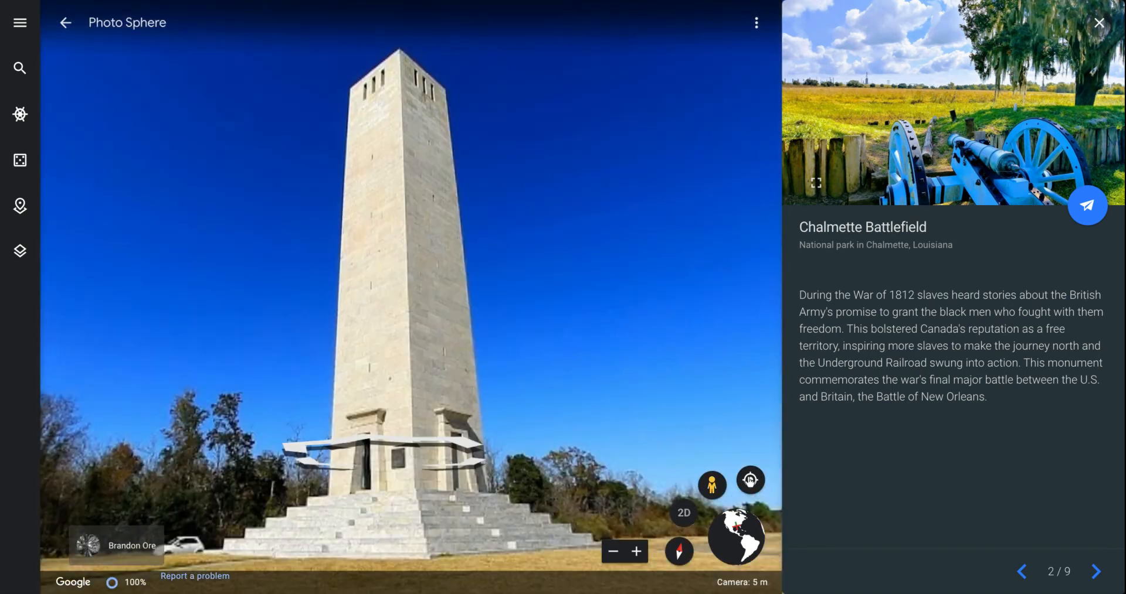
pyautogui.click(1094, 572)
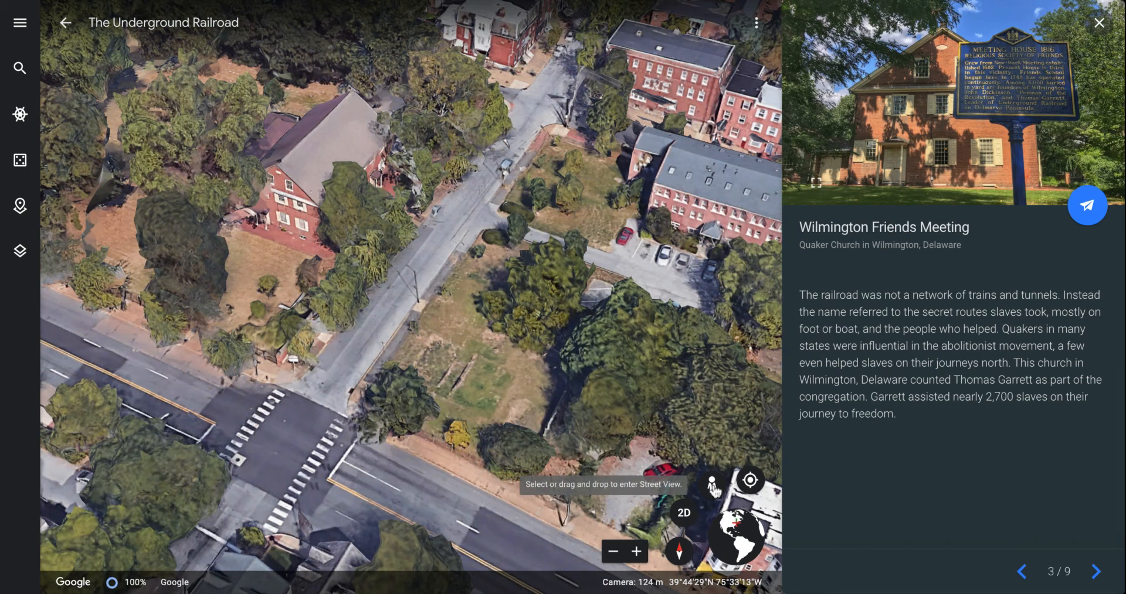
pyautogui.click(713, 486)
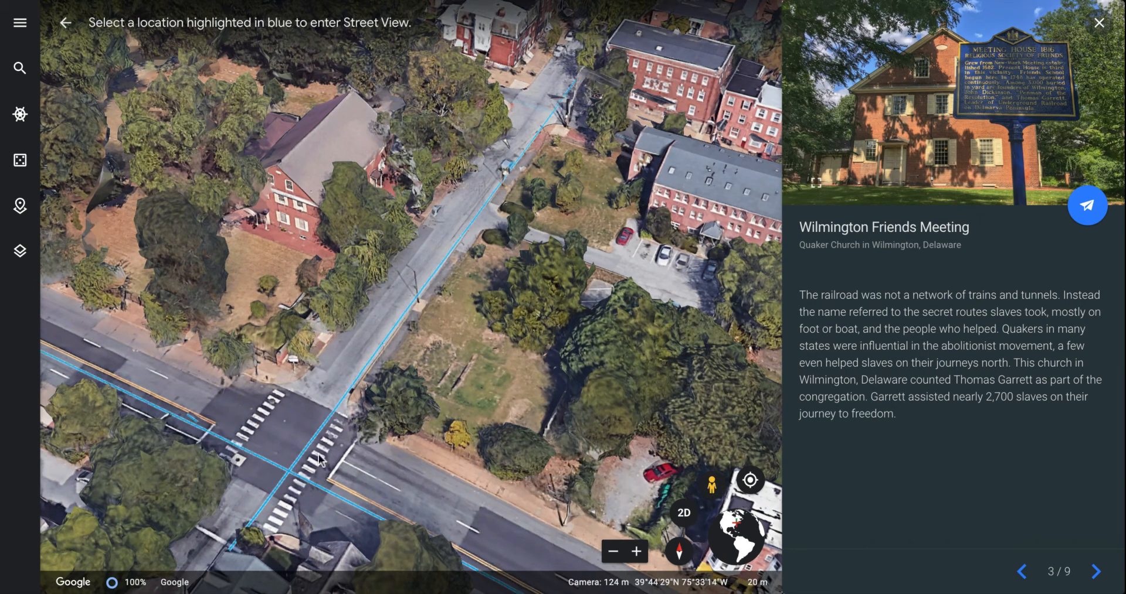
pyautogui.click(167, 417)
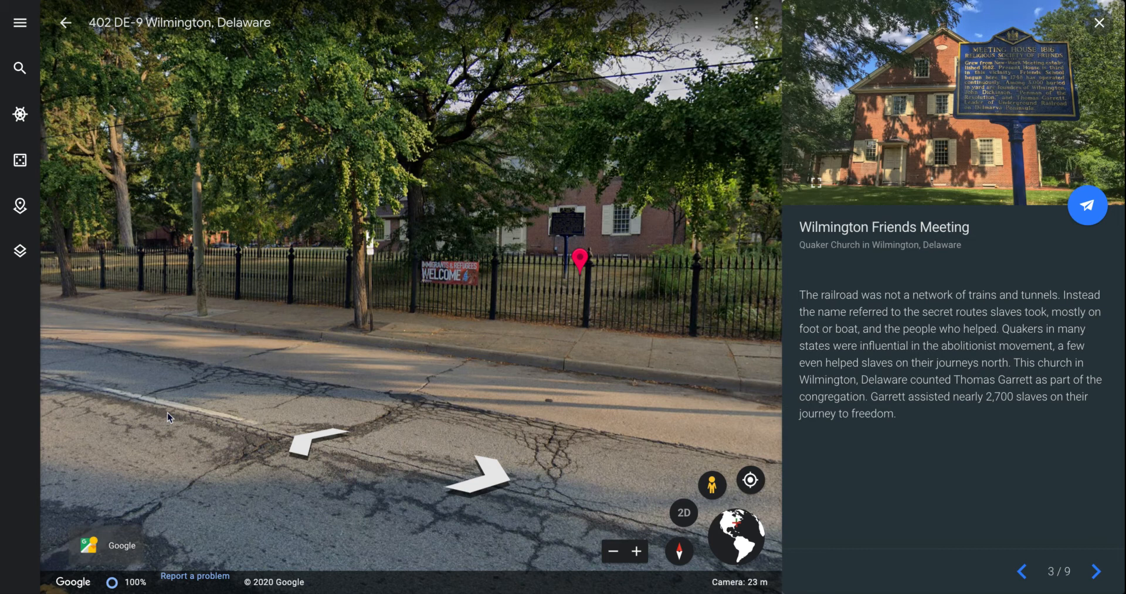
# Step: Create a new project stored in Google Drive
pyautogui.click(20, 207)
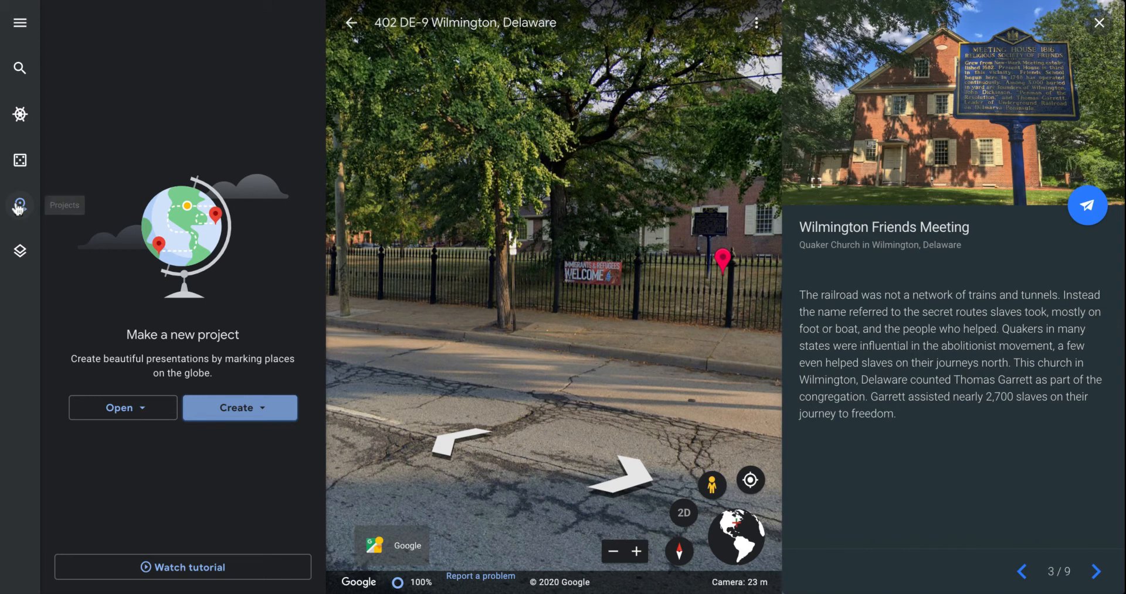
pyautogui.click(246, 420)
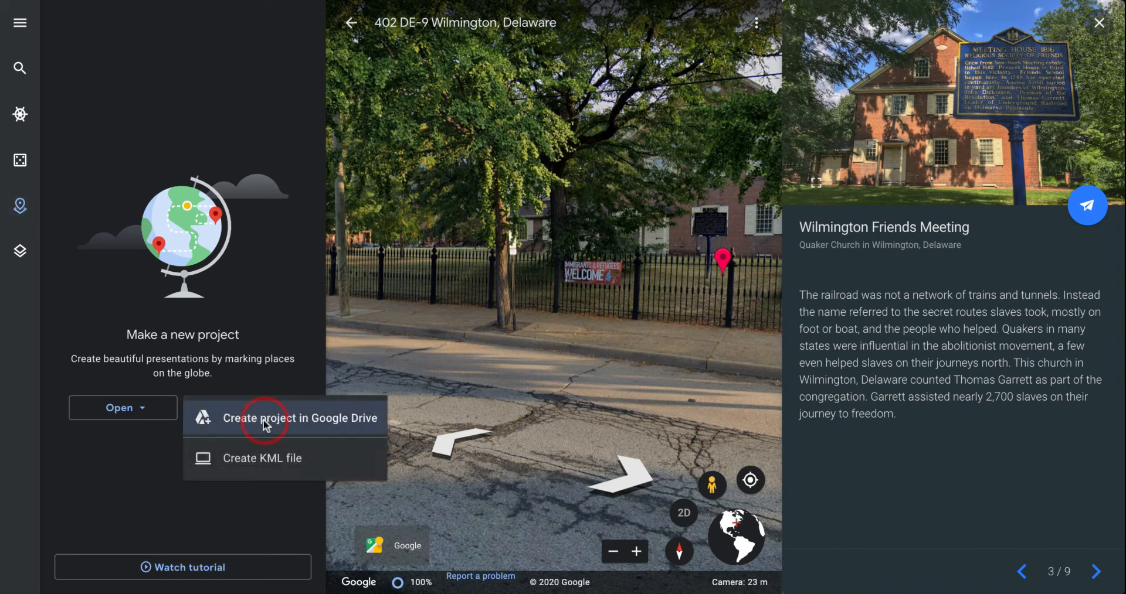
pyautogui.click(263, 419)
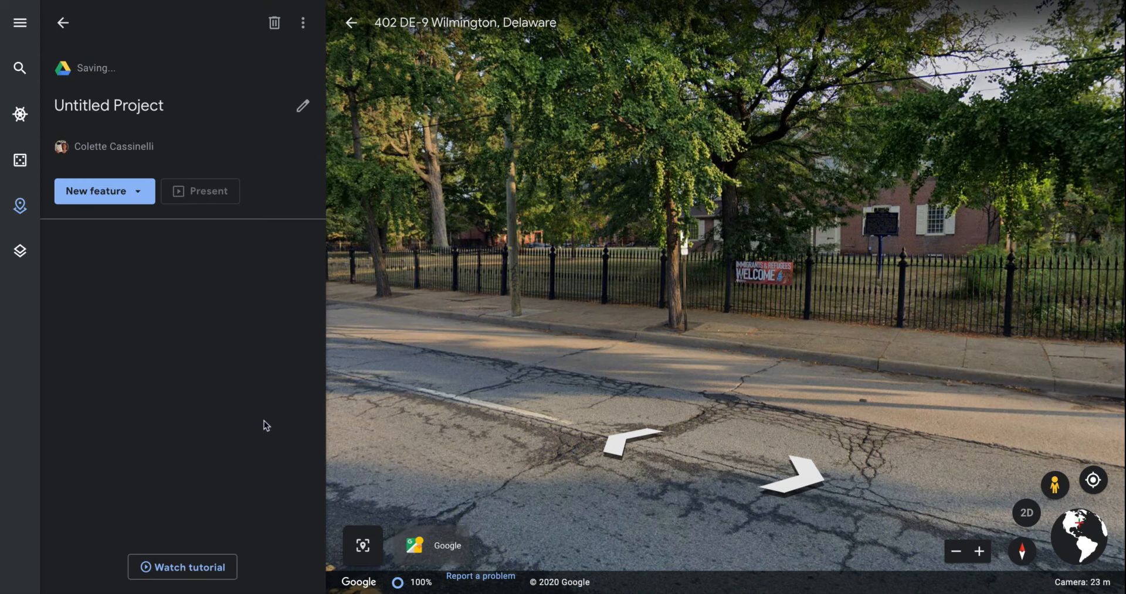
# Step: Title the project "Demo Project" and leave its description empty
pyautogui.click(162, 106)
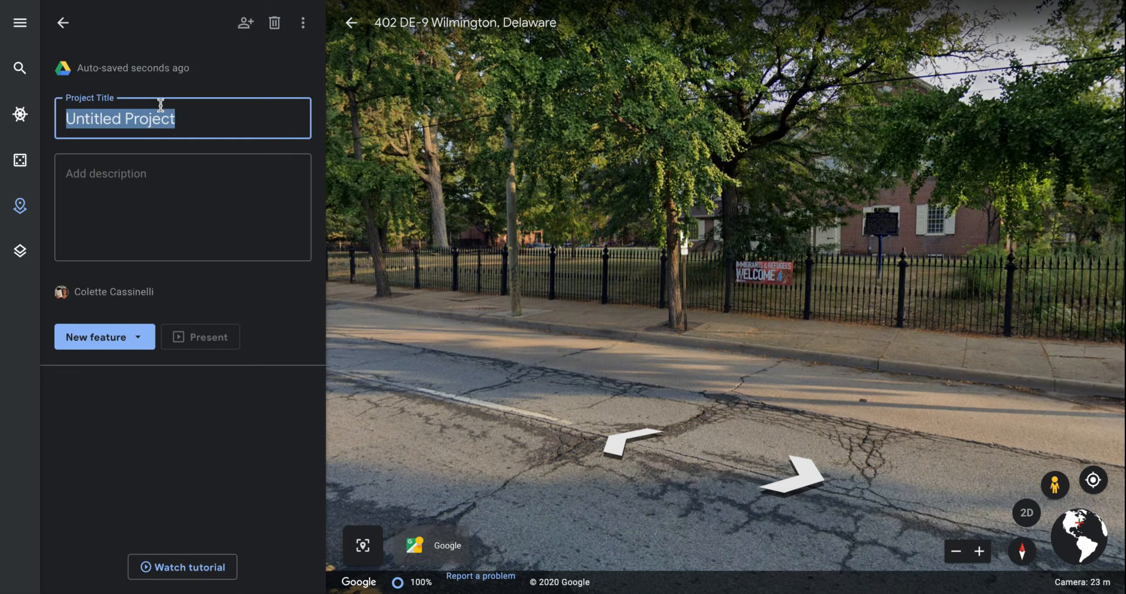
pyautogui.write('Demo Proj')
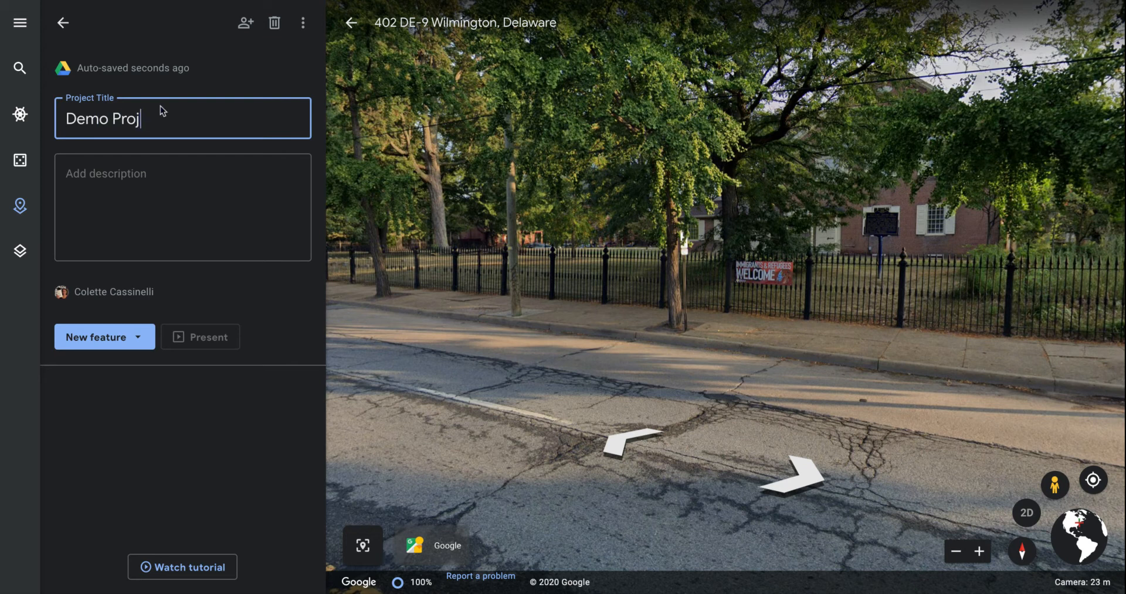
pyautogui.write('ecy')
pyautogui.press('Tab')
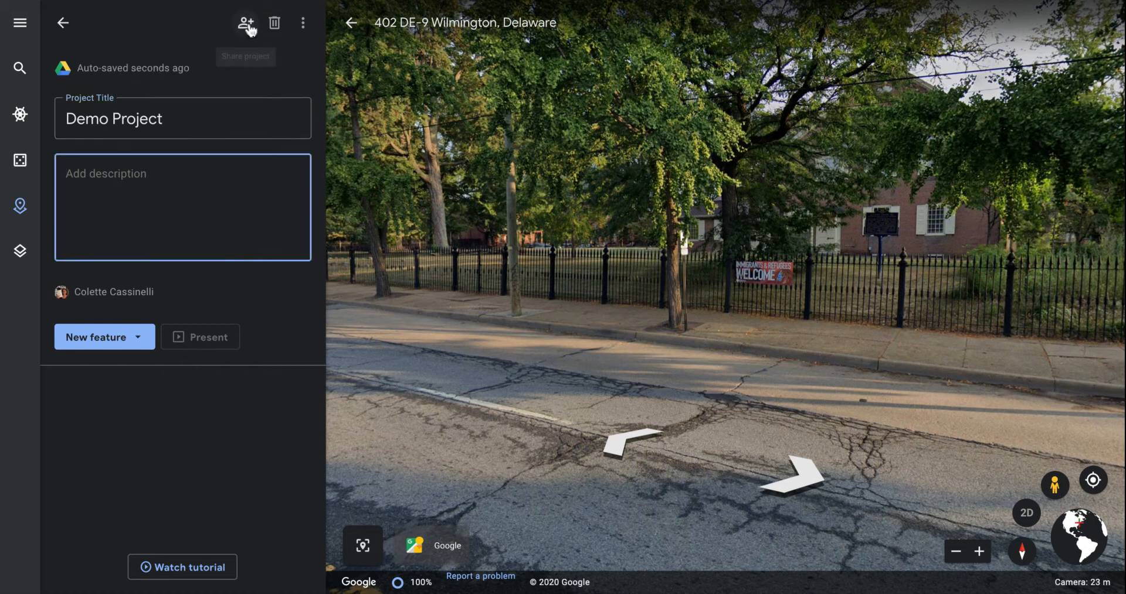
# Step: Look at the project's sharing prompt without sharing it, and view the types of new feature available
pyautogui.click(246, 25)
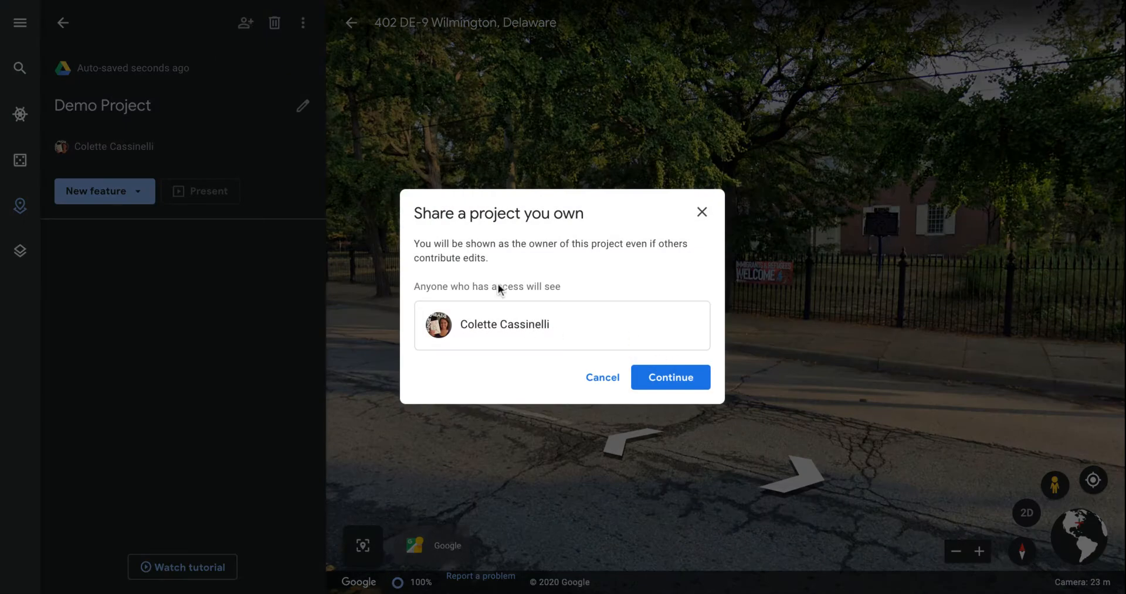
pyautogui.click(702, 212)
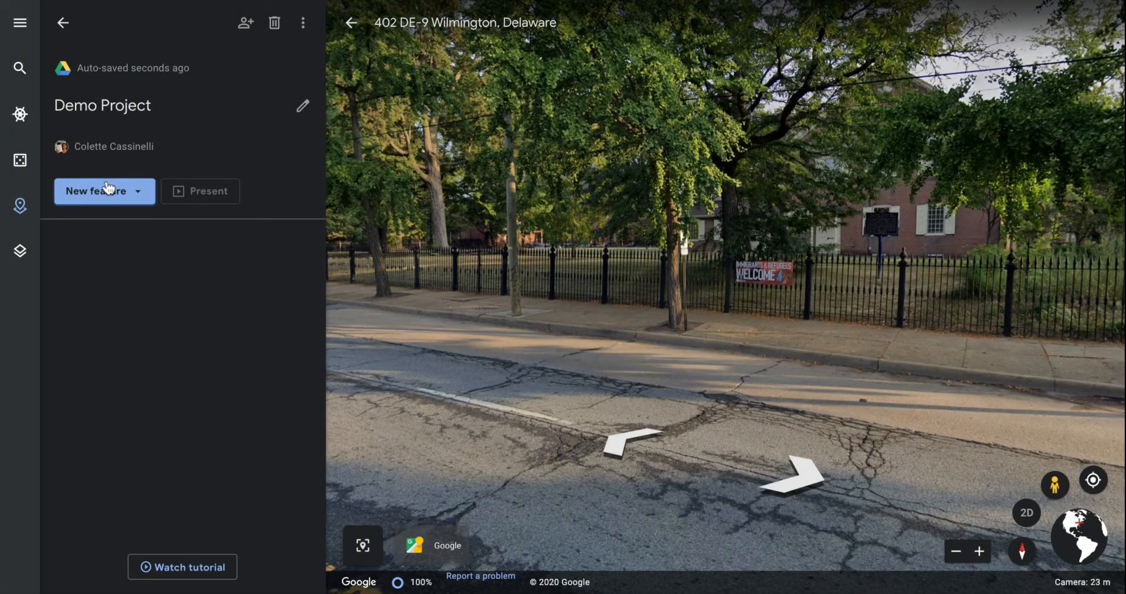
pyautogui.click(140, 197)
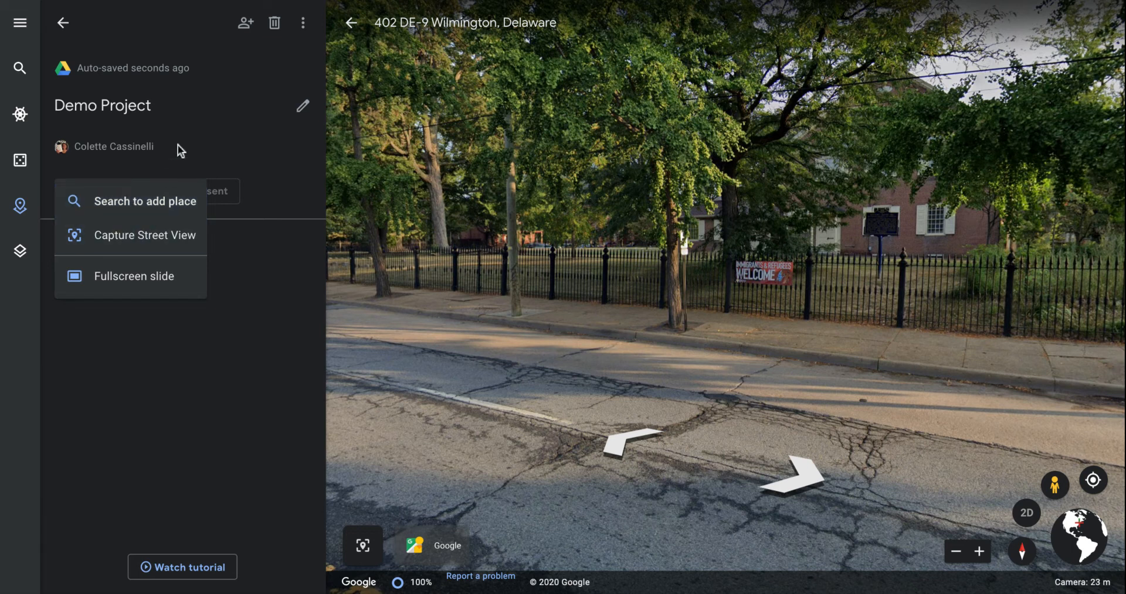
# Step: Find Mt Hood, Oregon from the recent searches and save it to Demo Project under the title Mt Hood
pyautogui.click(20, 69)
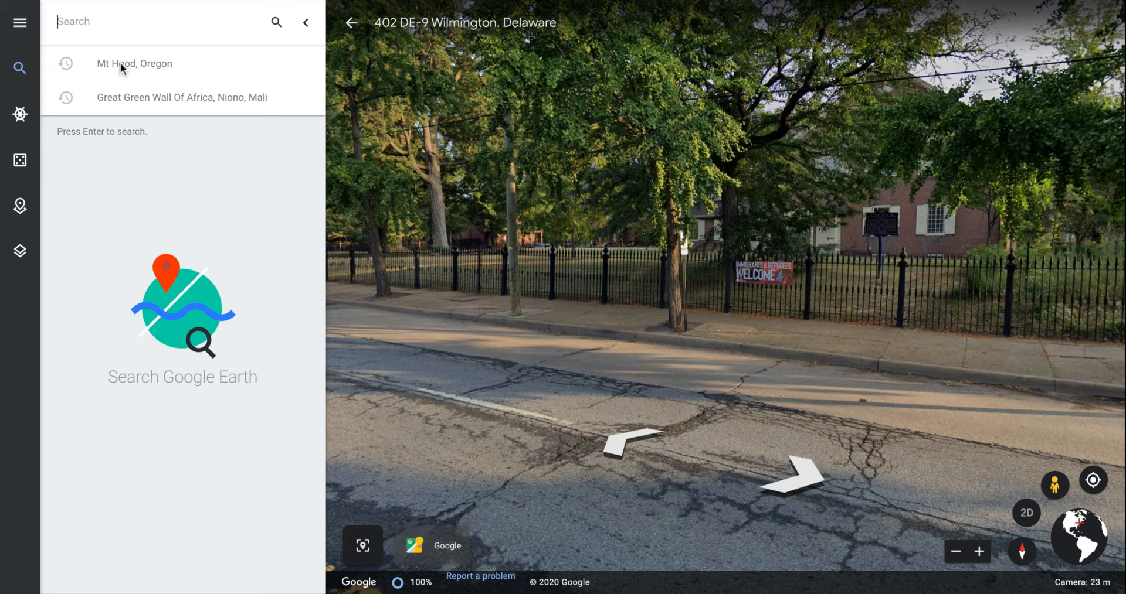
pyautogui.click(121, 64)
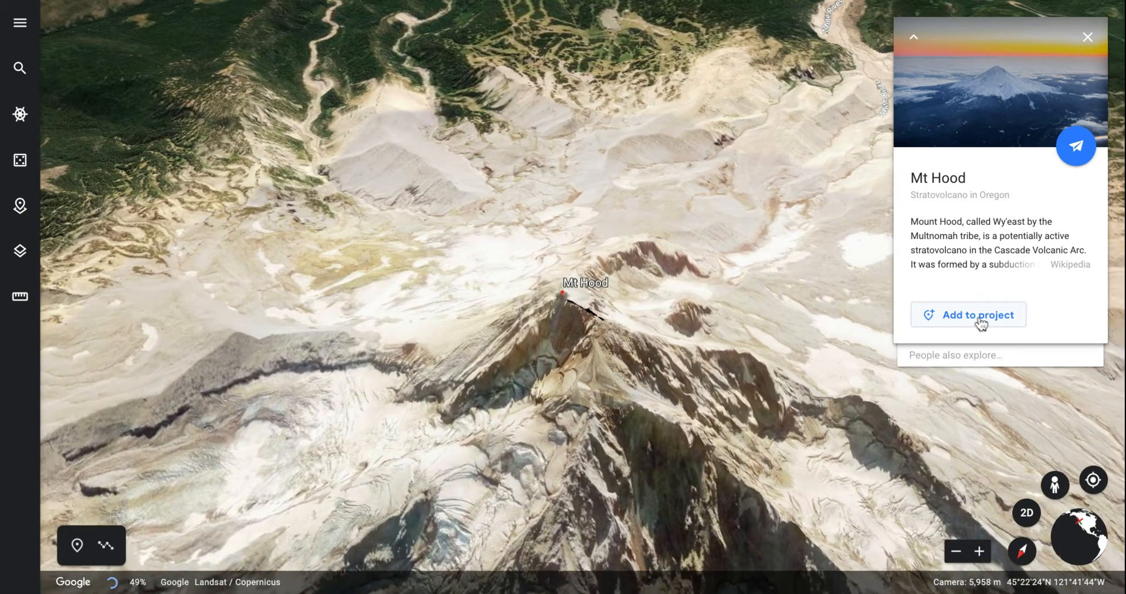
pyautogui.click(981, 317)
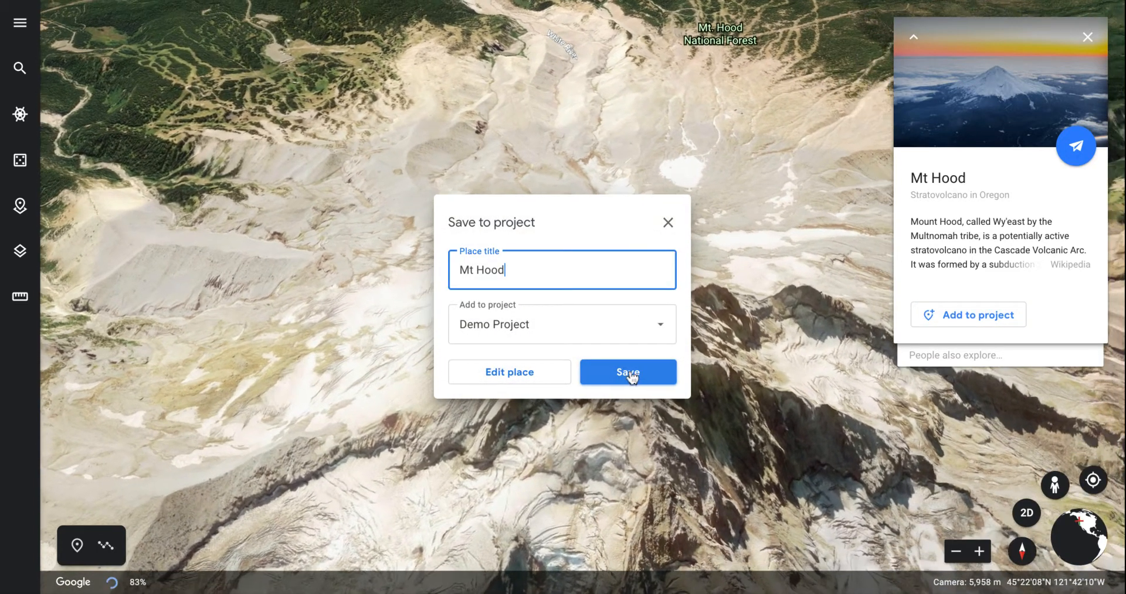
pyautogui.click(630, 374)
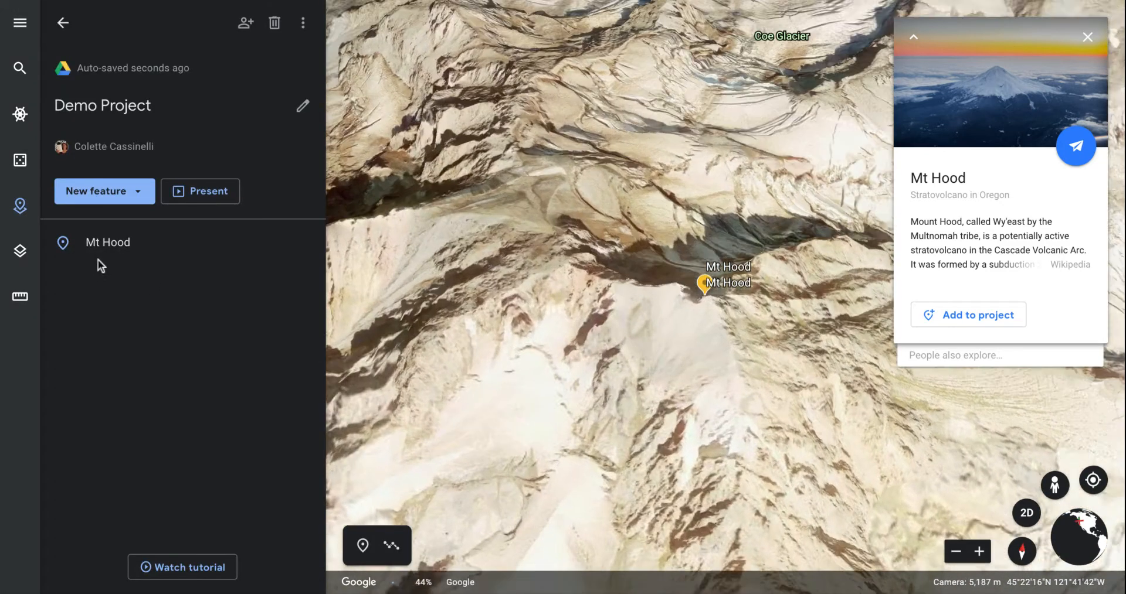
# Step: Open the project's Mt Hood place for editing and change its placemark icon to Camping
pyautogui.moveTo(132, 244)
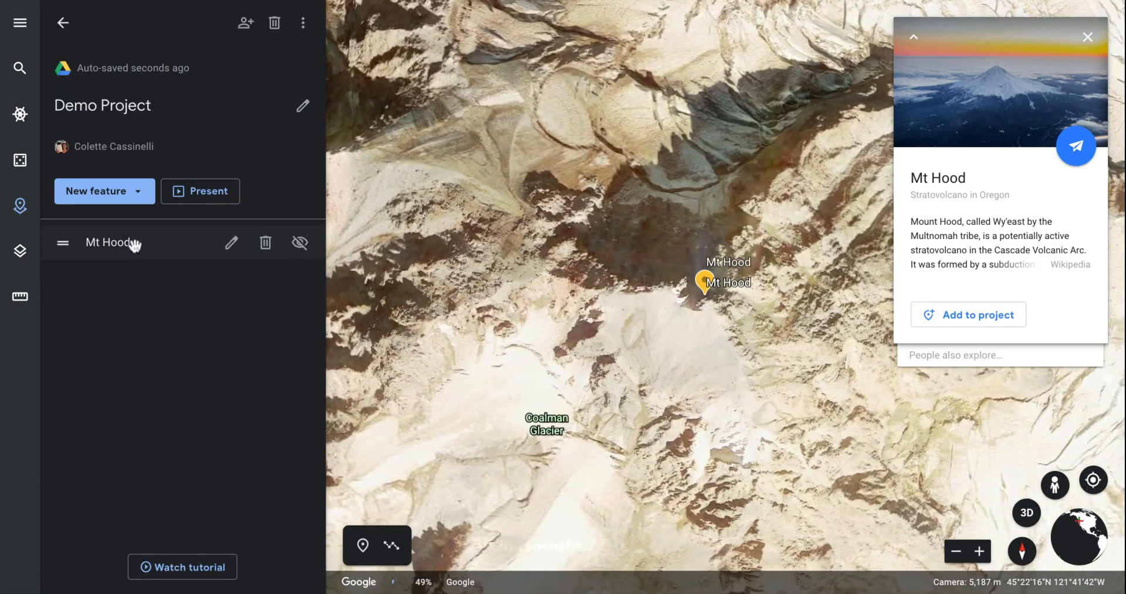
pyautogui.click(134, 244)
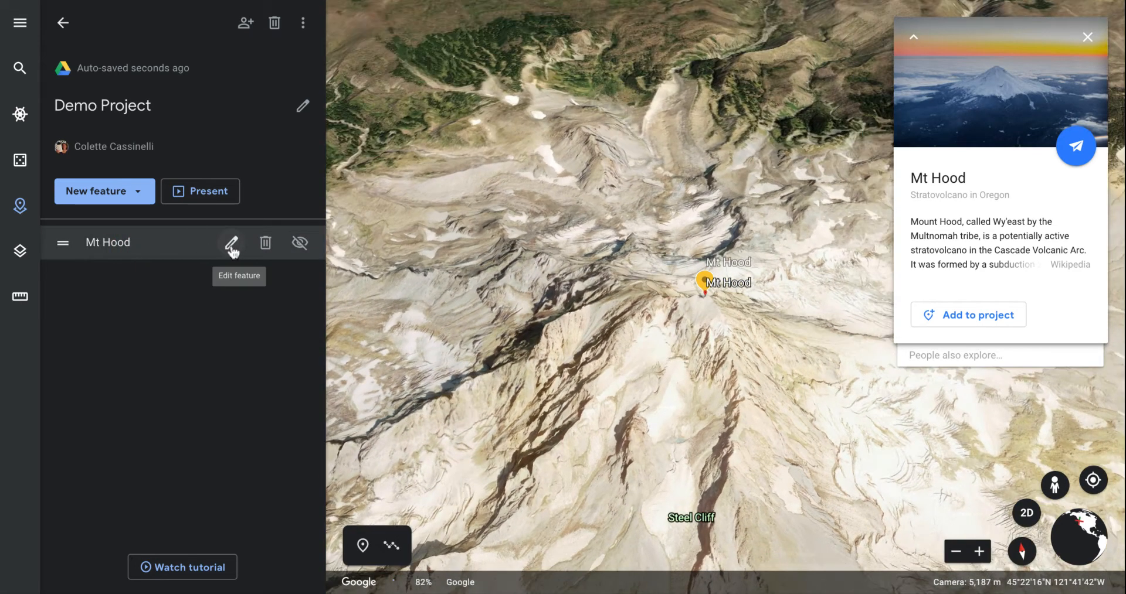
pyautogui.click(232, 244)
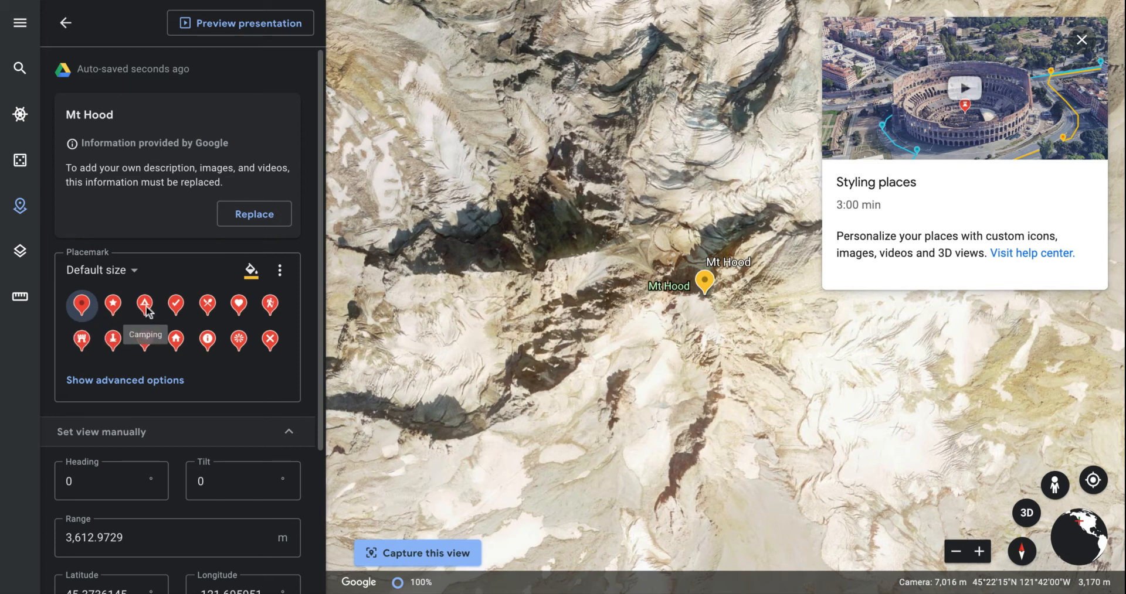
pyautogui.scroll(-2, 146, 307)
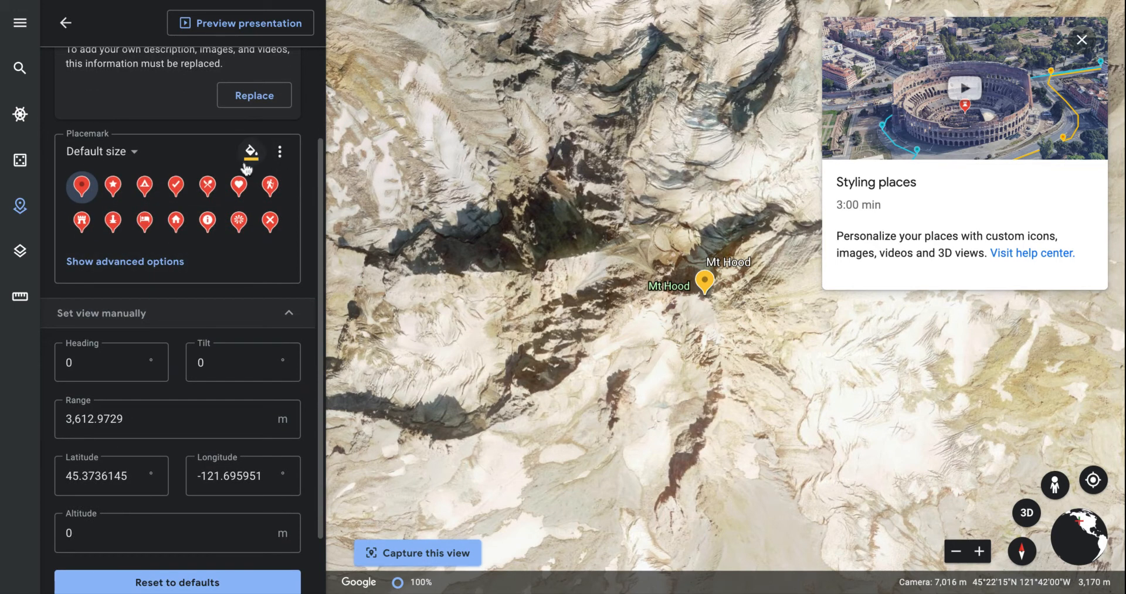
pyautogui.click(145, 187)
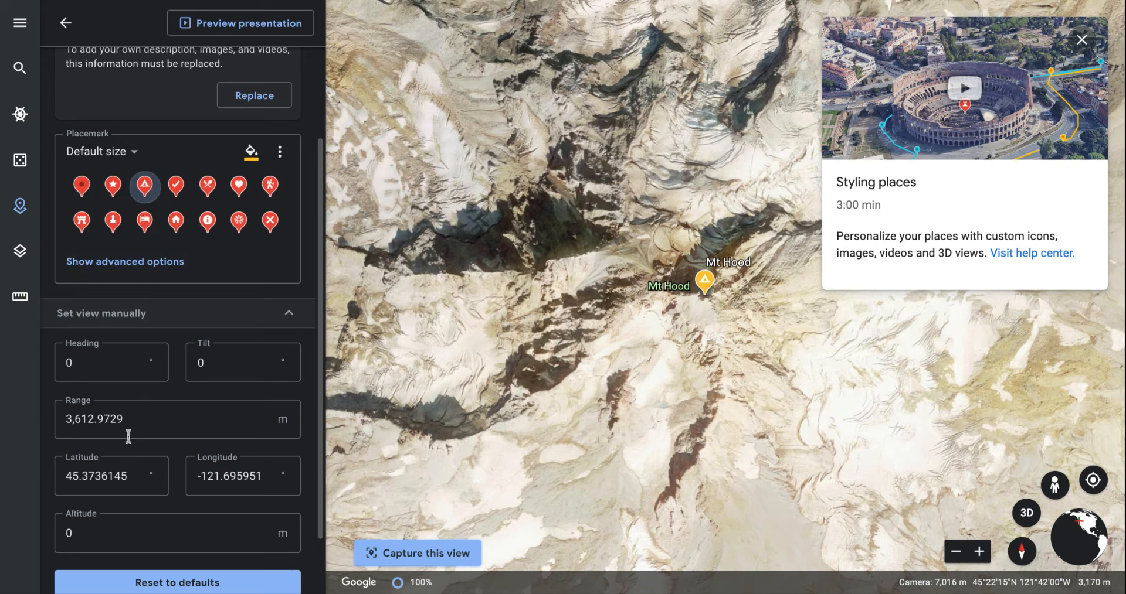
# Step: Dismiss the styling tutorial card and capture a 3D view of Mt Hood at about 138° heading, 60° tilt and 3,876 m range
pyautogui.scroll(-2, 128, 436)
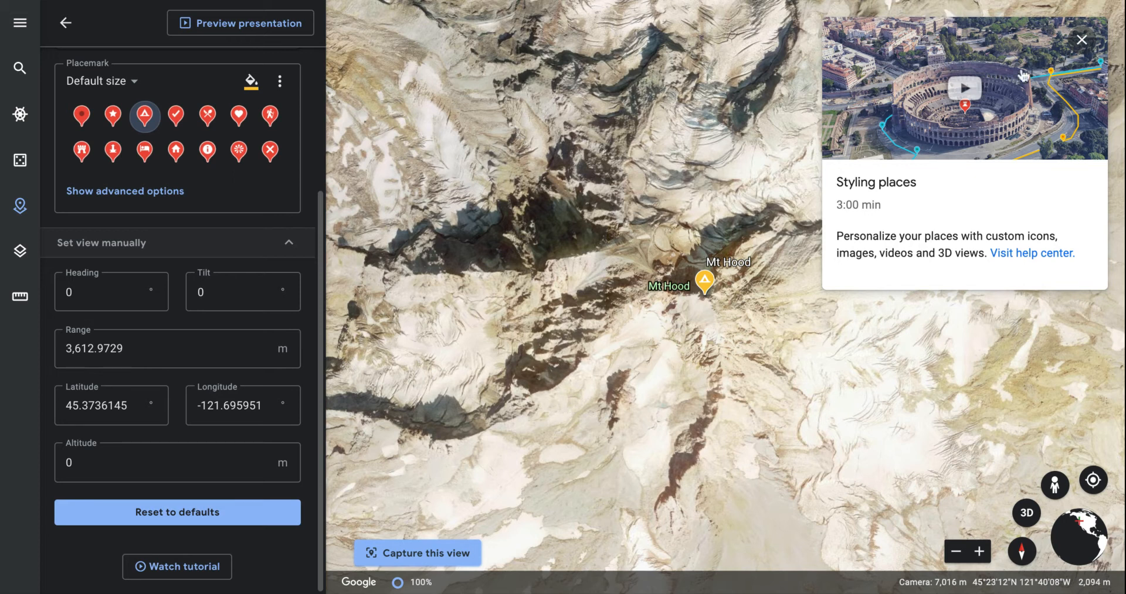
pyautogui.click(1082, 41)
pyautogui.moveTo(741, 365); pyautogui.dragTo(816, 214)
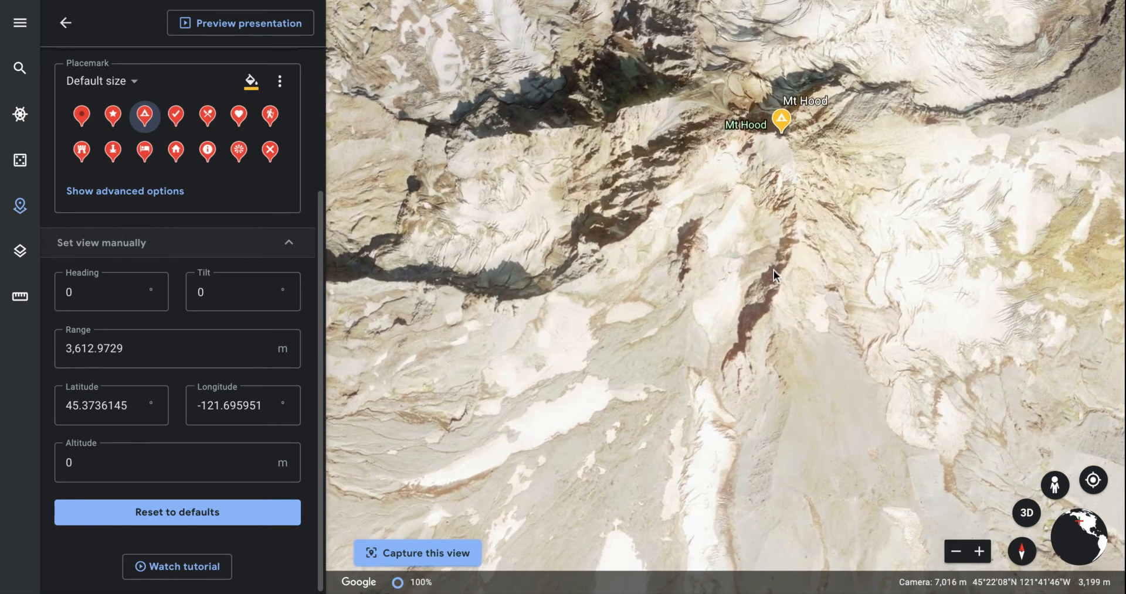
pyautogui.moveTo(789, 396); pyautogui.dragTo(744, 422)
pyautogui.click(1030, 521)
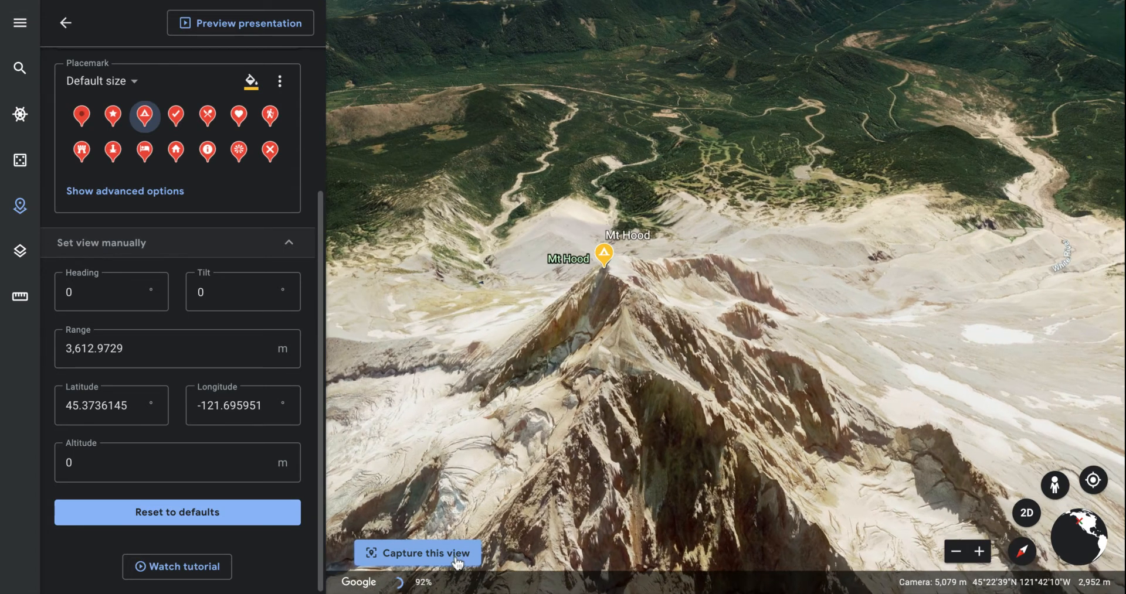
pyautogui.click(458, 563)
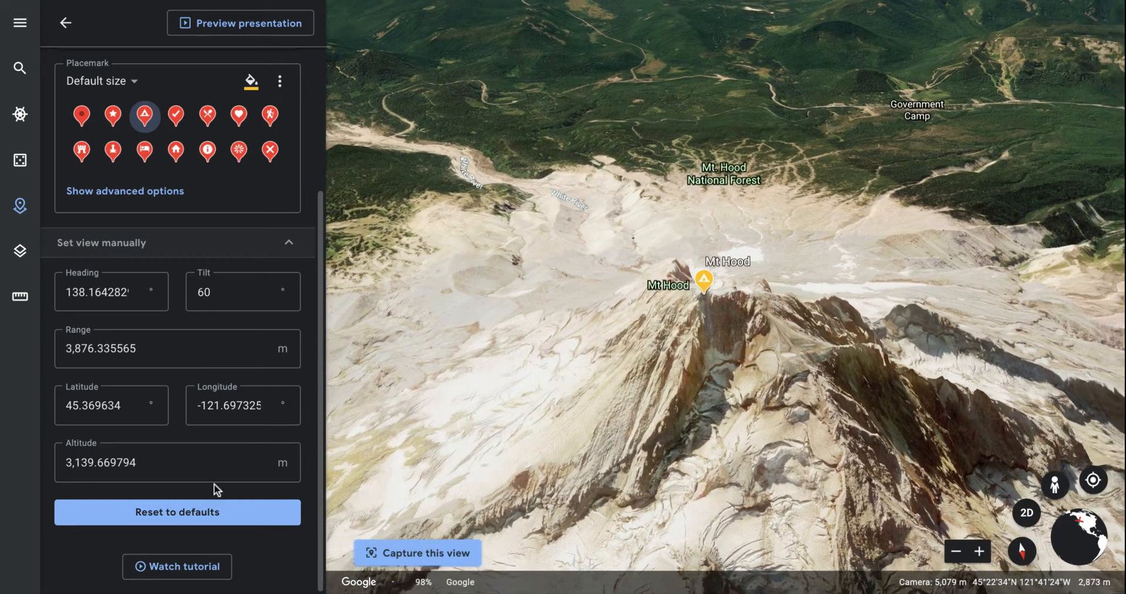
pyautogui.scroll(3, 215, 469)
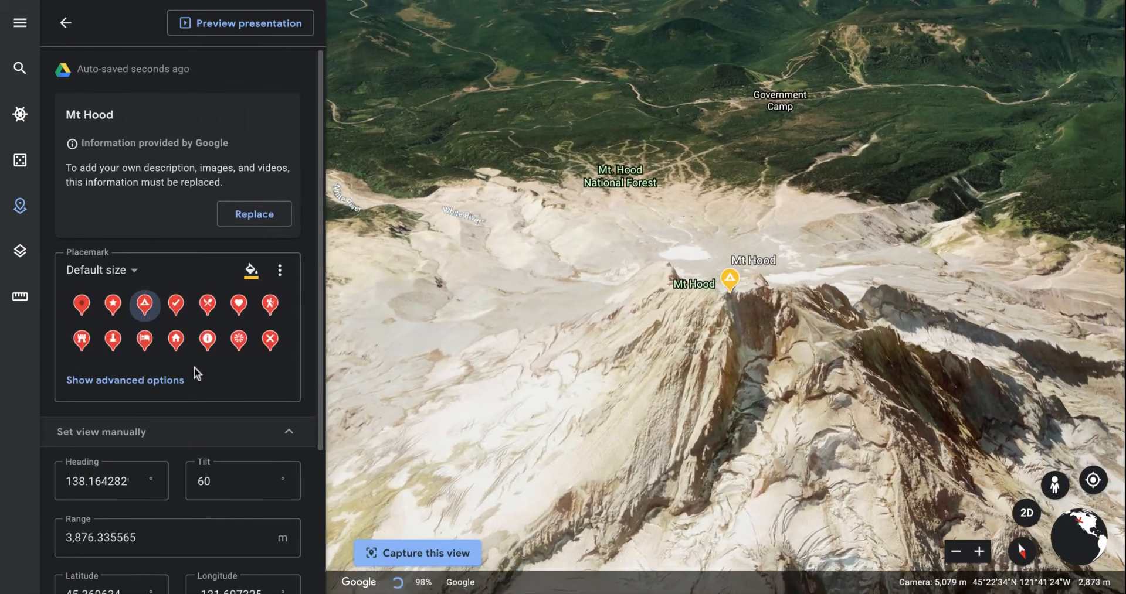
pyautogui.scroll(-2, 195, 368)
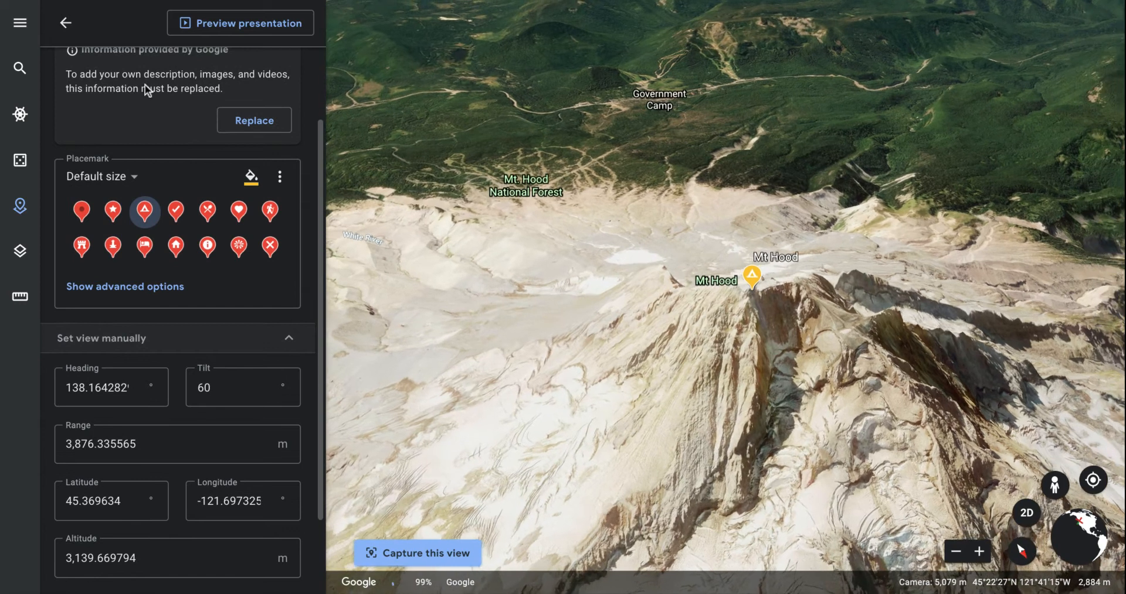
pyautogui.scroll(2, 146, 95)
pyautogui.scroll(-2, 140, 111)
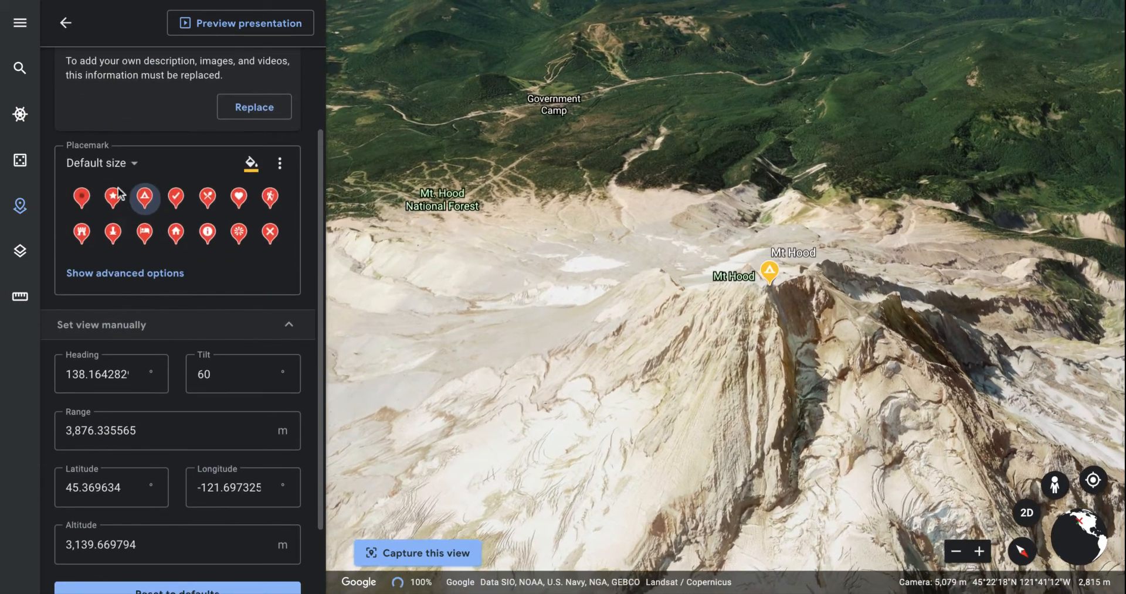
pyautogui.scroll(-2, 128, 119)
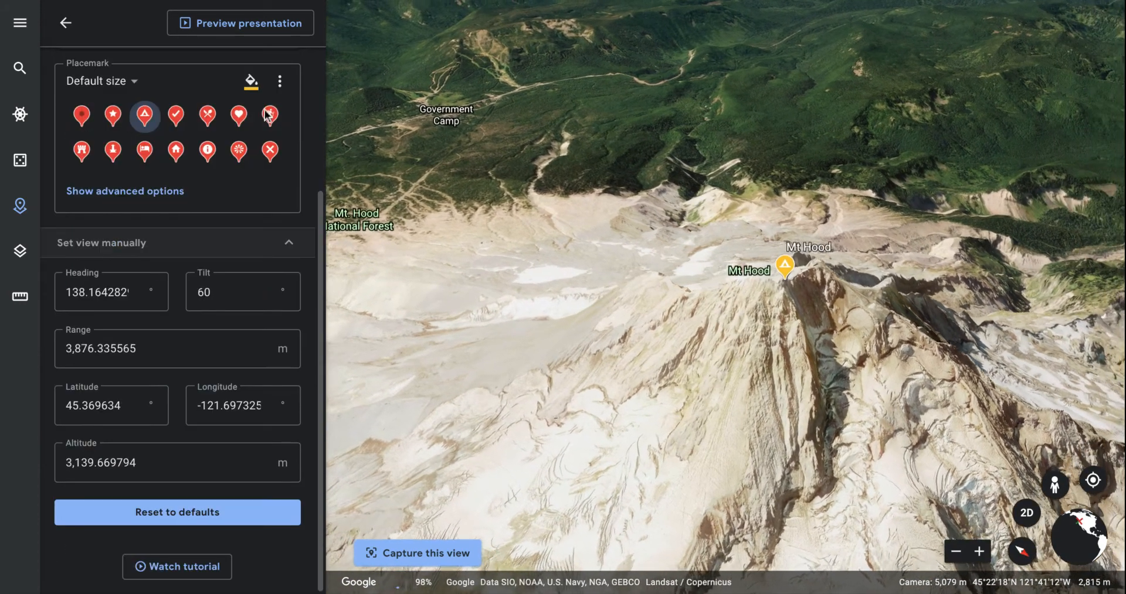
pyautogui.scroll(4, 238, 231)
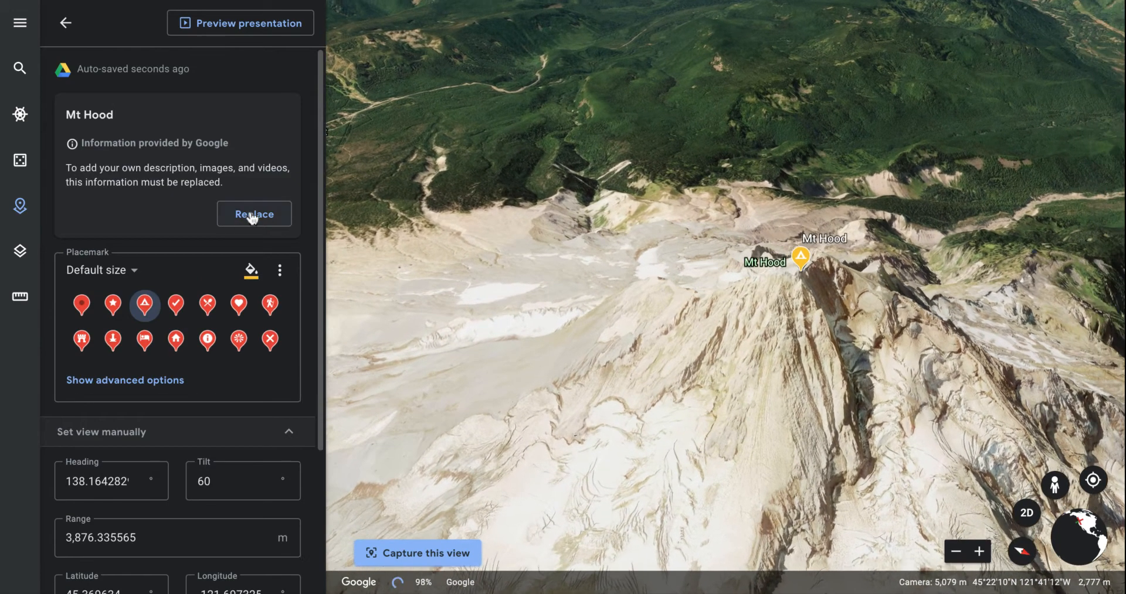
# Step: Replace the Google-provided information for Mt Hood with the custom description "Add your own text"
pyautogui.click(252, 214)
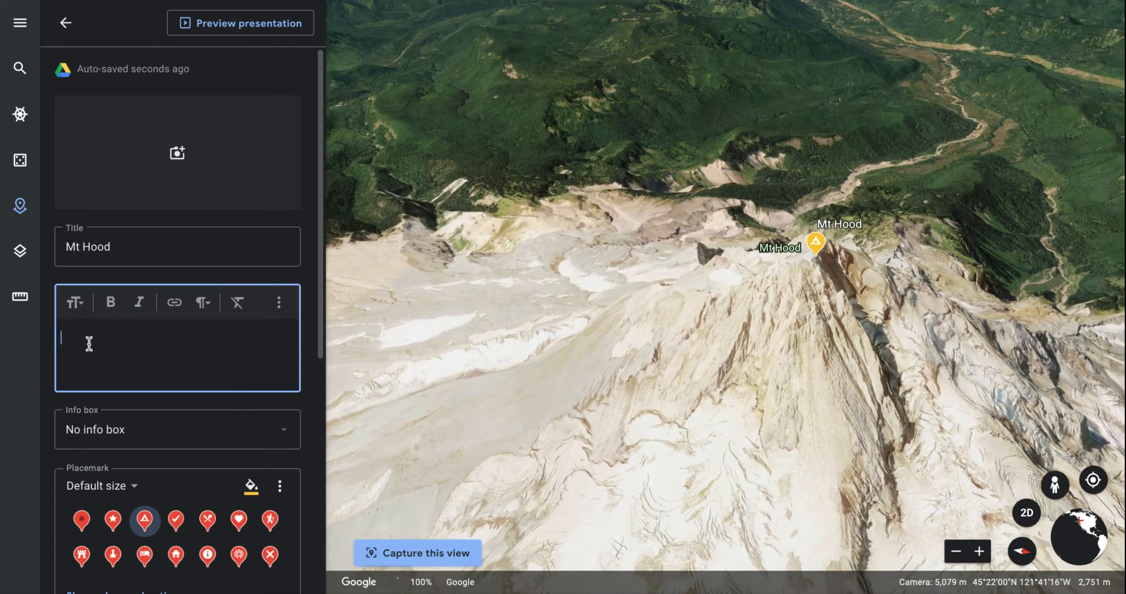
pyautogui.write('Add your')
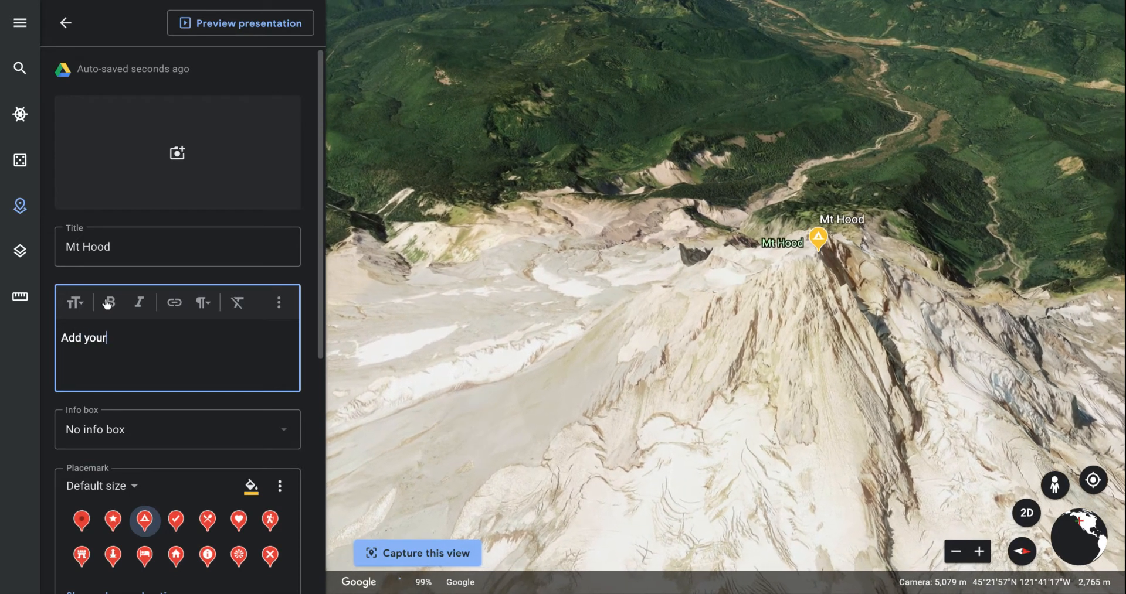
pyautogui.write(' own te')
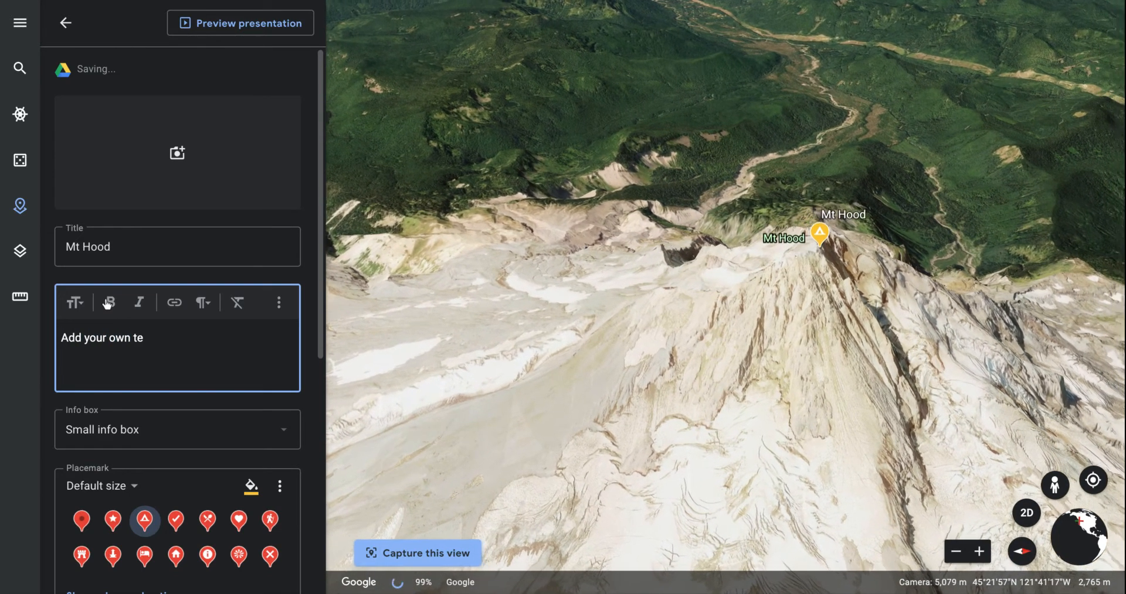
pyautogui.write('xt')
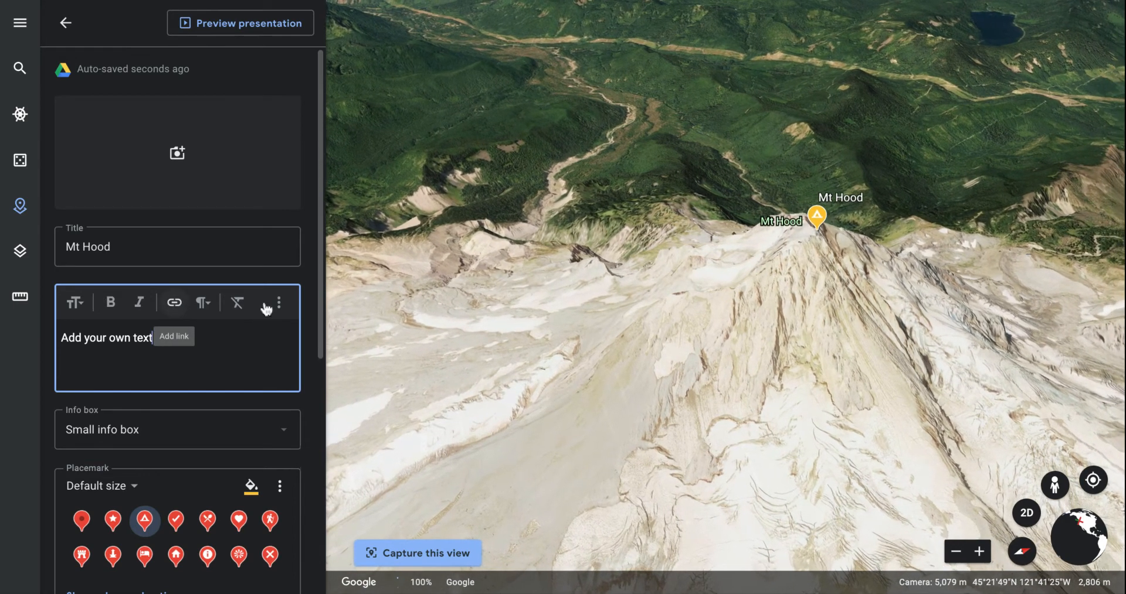
# Step: View the description editor's extra options and the available info box sizes, keeping the small info box
pyautogui.click(280, 306)
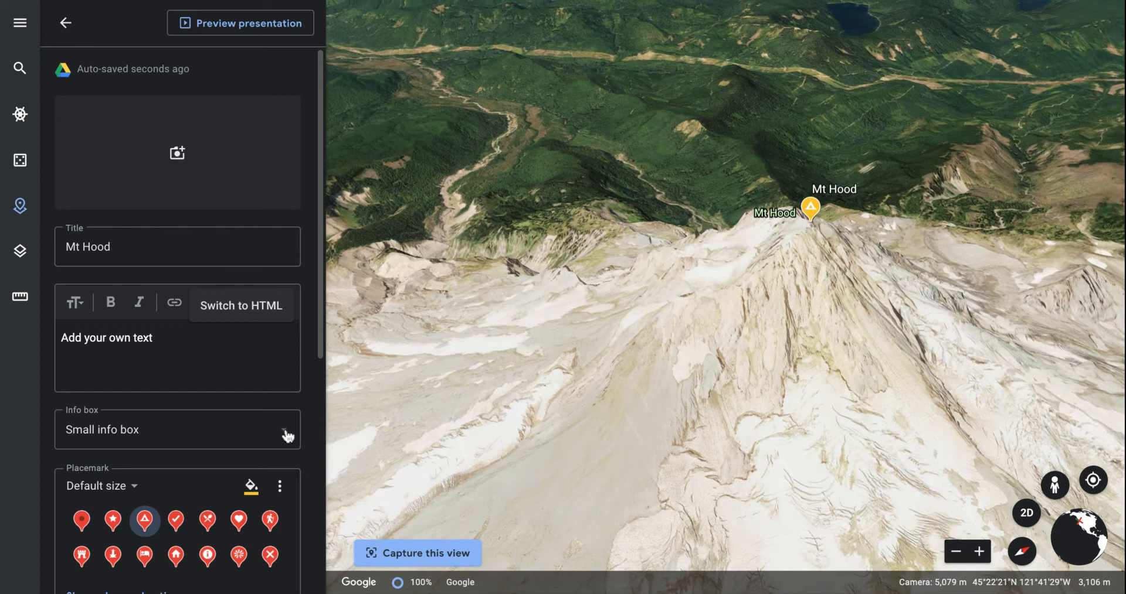
pyautogui.click(286, 433)
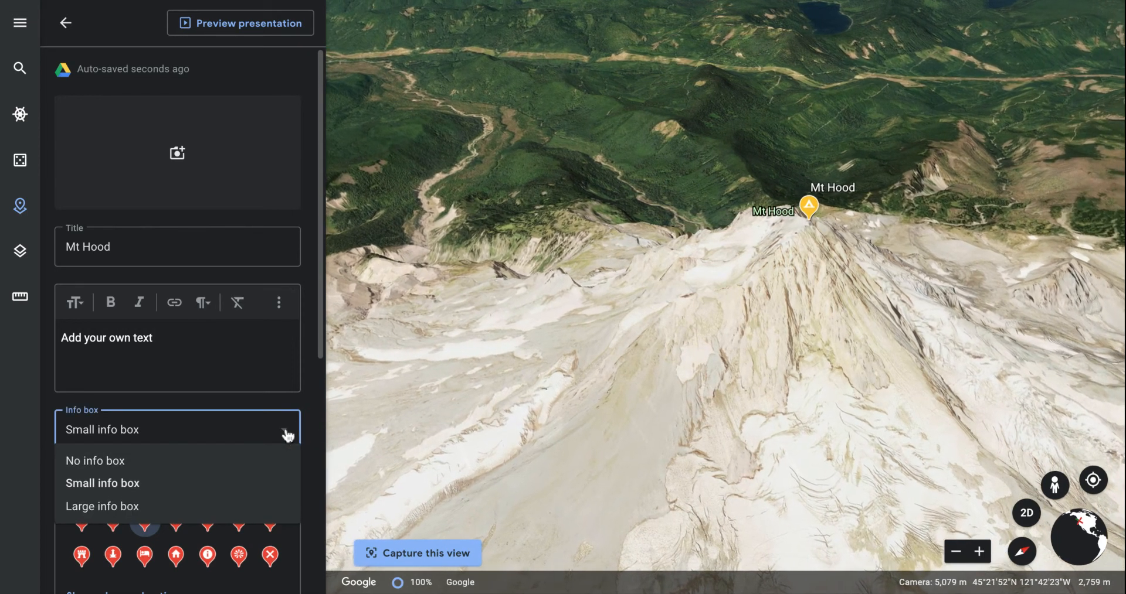
pyautogui.click(286, 433)
pyautogui.click(286, 434)
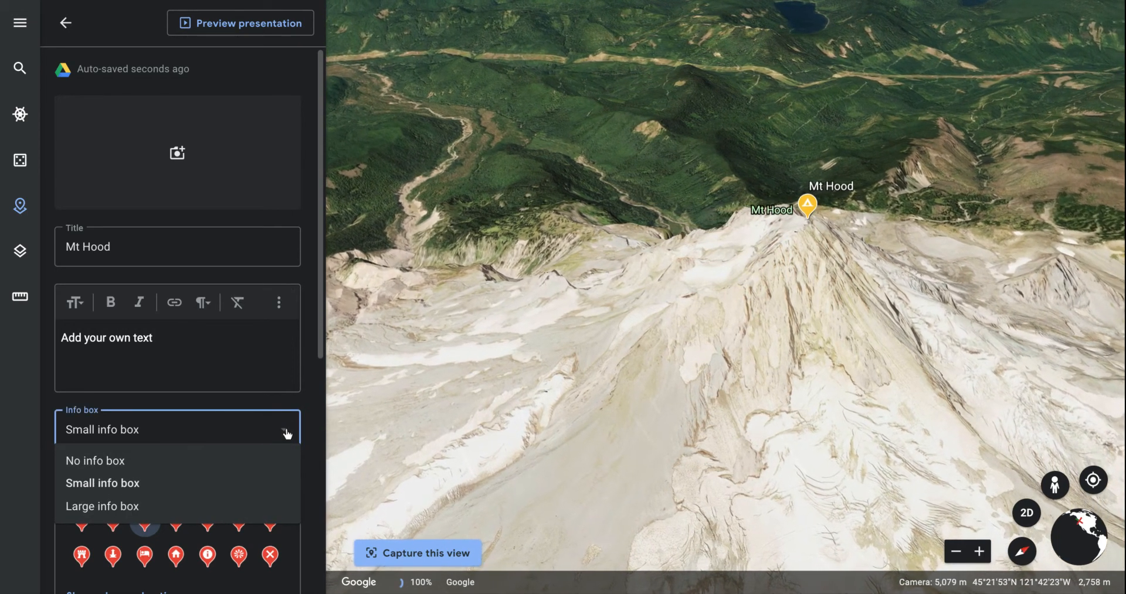
# Step: Search Google Images for Mt Hood and add the first result as the place's picture
pyautogui.click(178, 153)
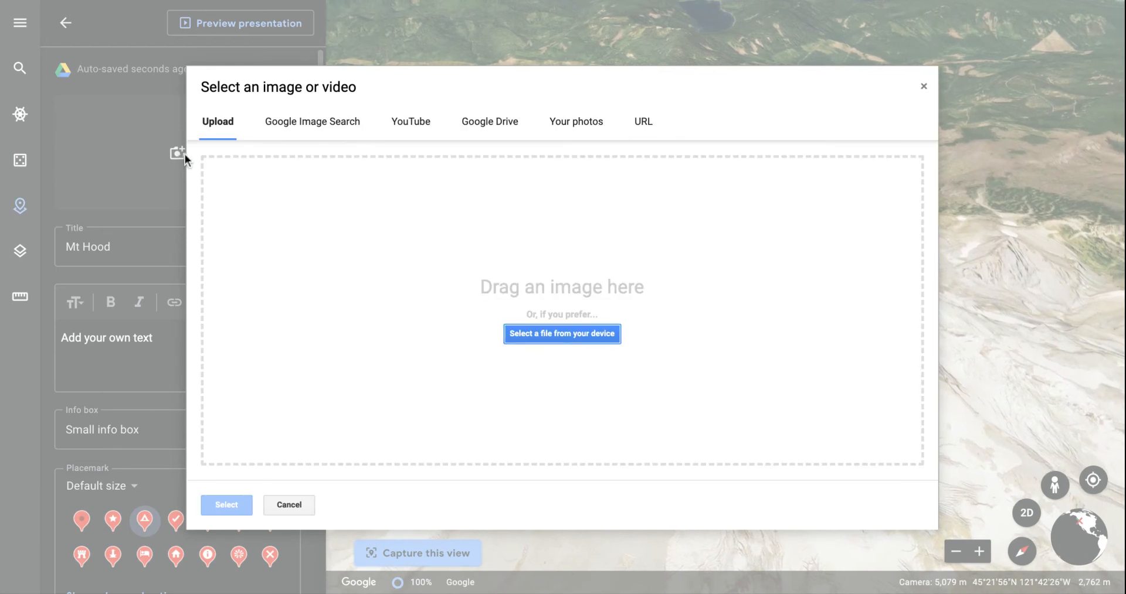
pyautogui.click(326, 127)
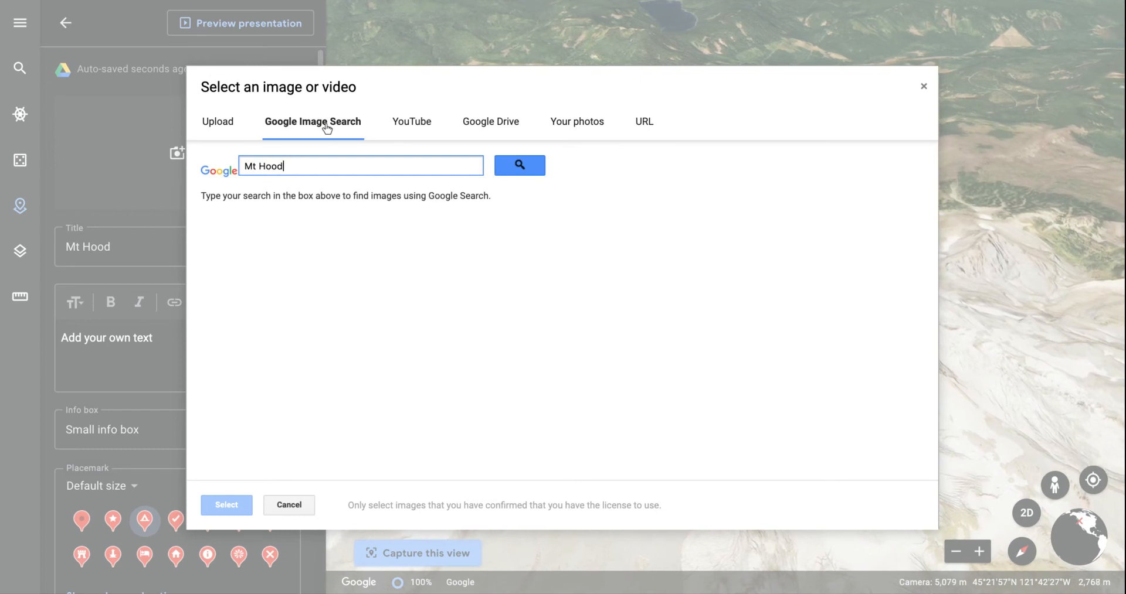
pyautogui.press('Return')
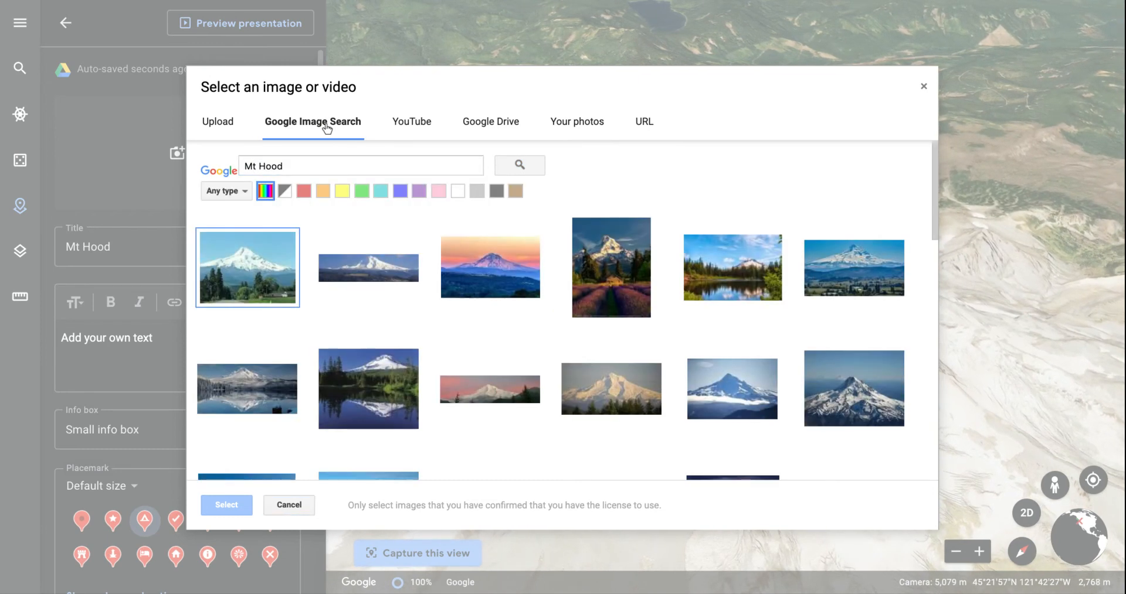
pyautogui.click(266, 256)
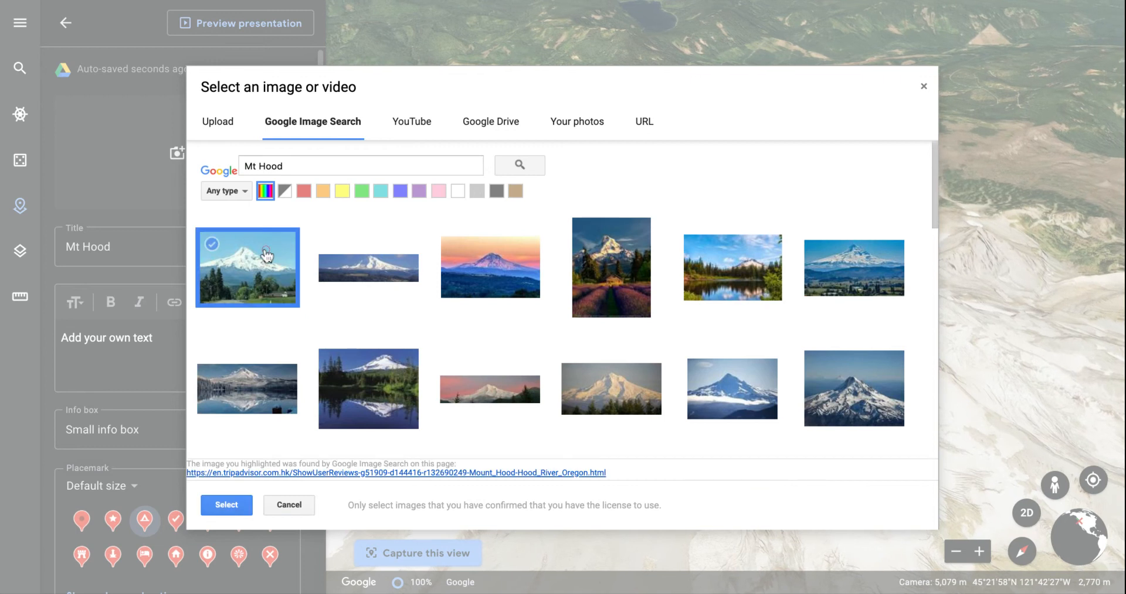
pyautogui.click(212, 505)
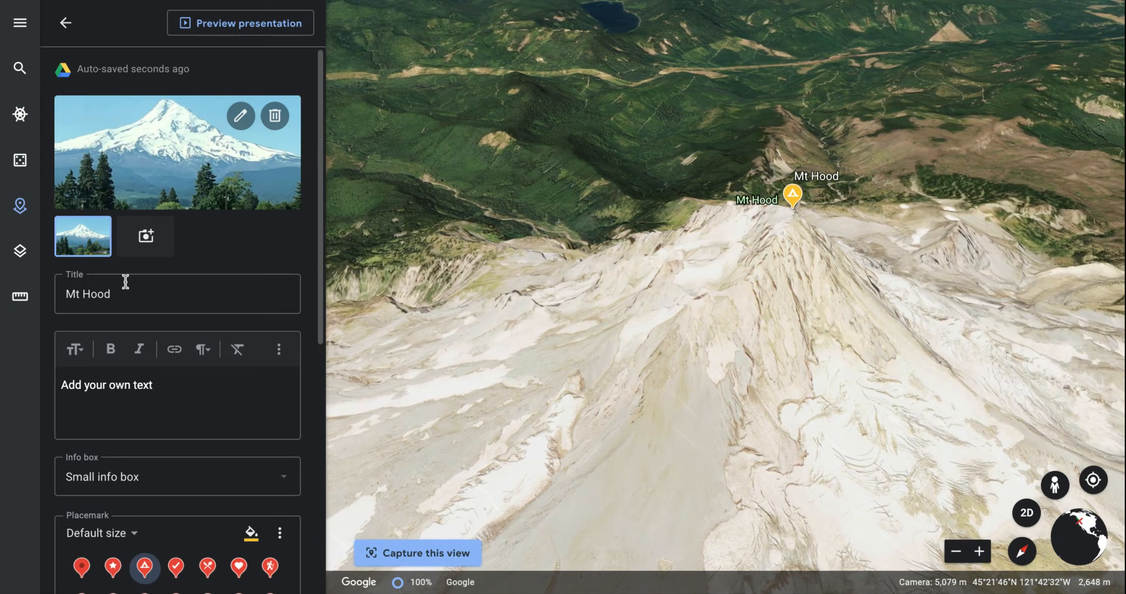
# Step: Preview the Mt Hood place as a presentation and return to Demo Project's feature list
pyautogui.scroll(-4, 125, 281)
pyautogui.scroll(-1, 124, 281)
pyautogui.scroll(1, 123, 275)
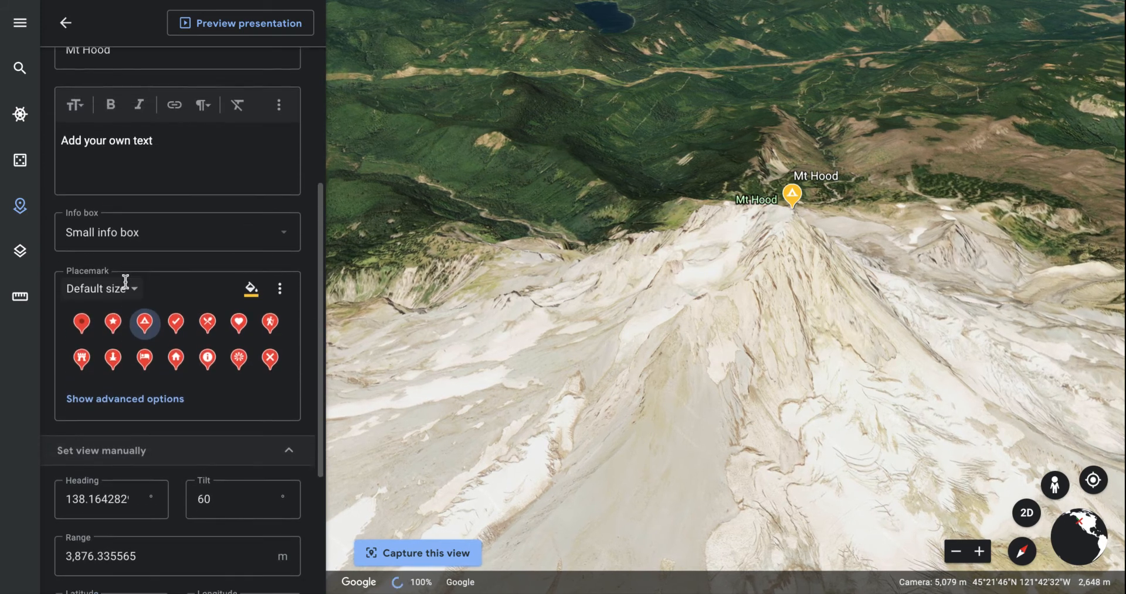
pyautogui.scroll(-4, 125, 278)
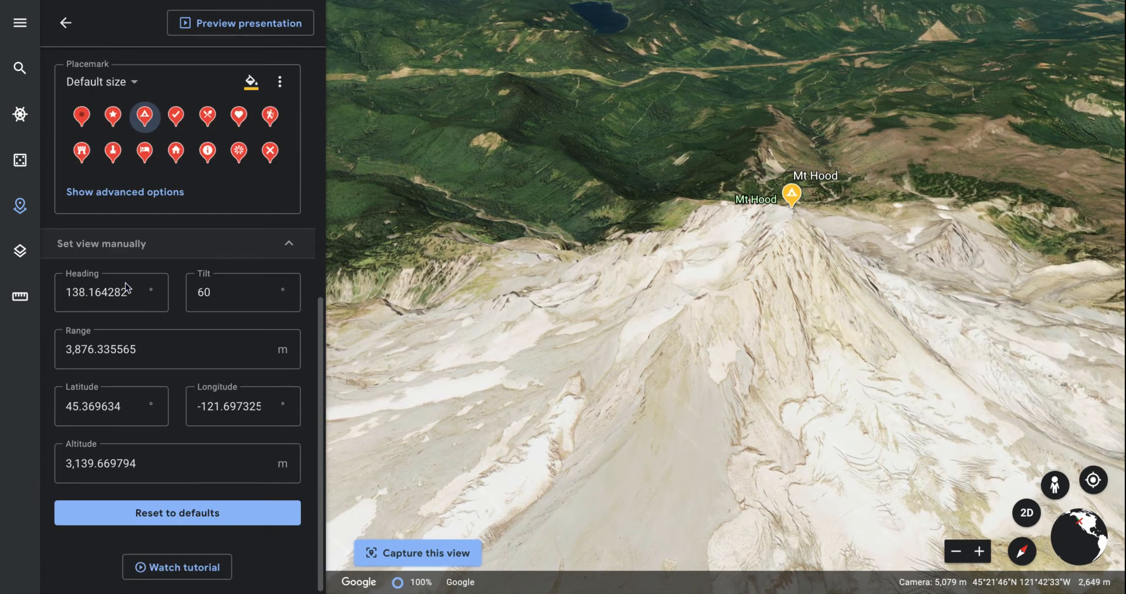
pyautogui.scroll(7, 125, 283)
pyautogui.scroll(1, 125, 283)
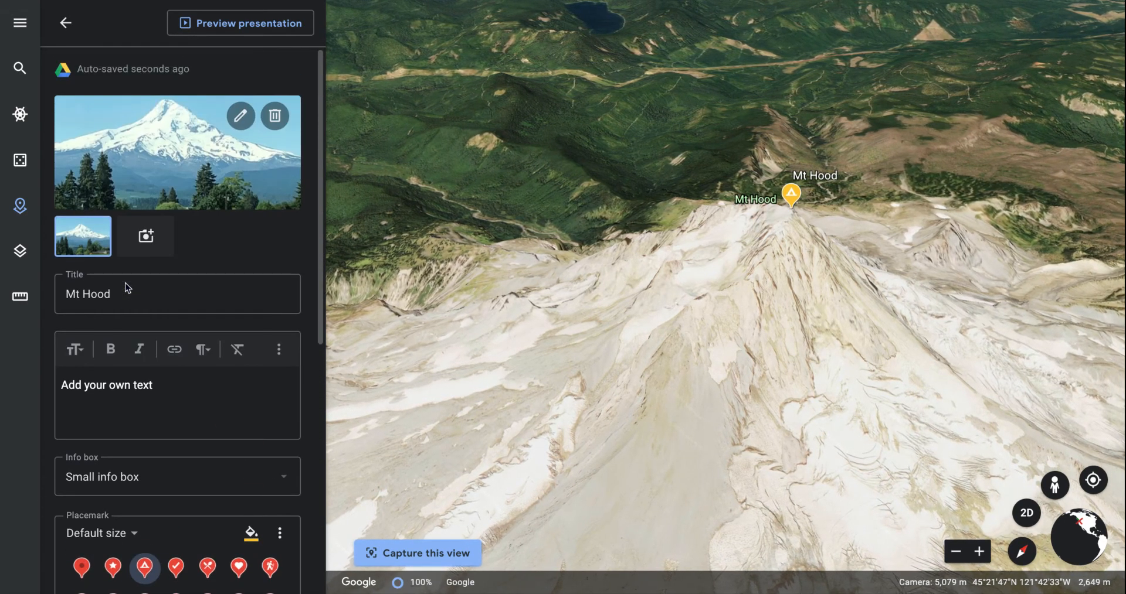
pyautogui.click(245, 25)
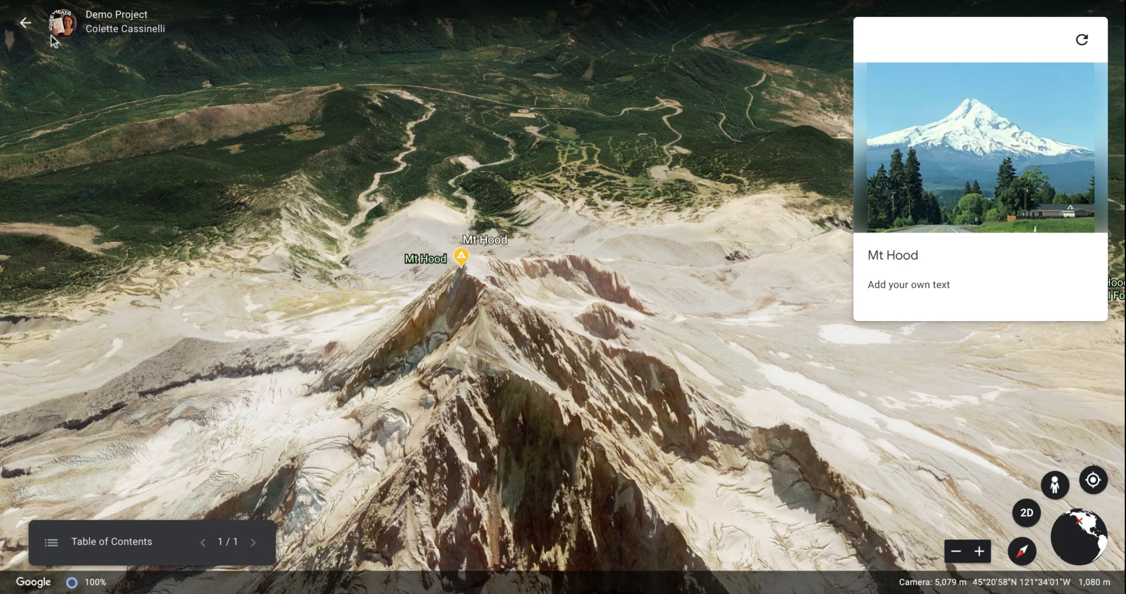
pyautogui.click(25, 22)
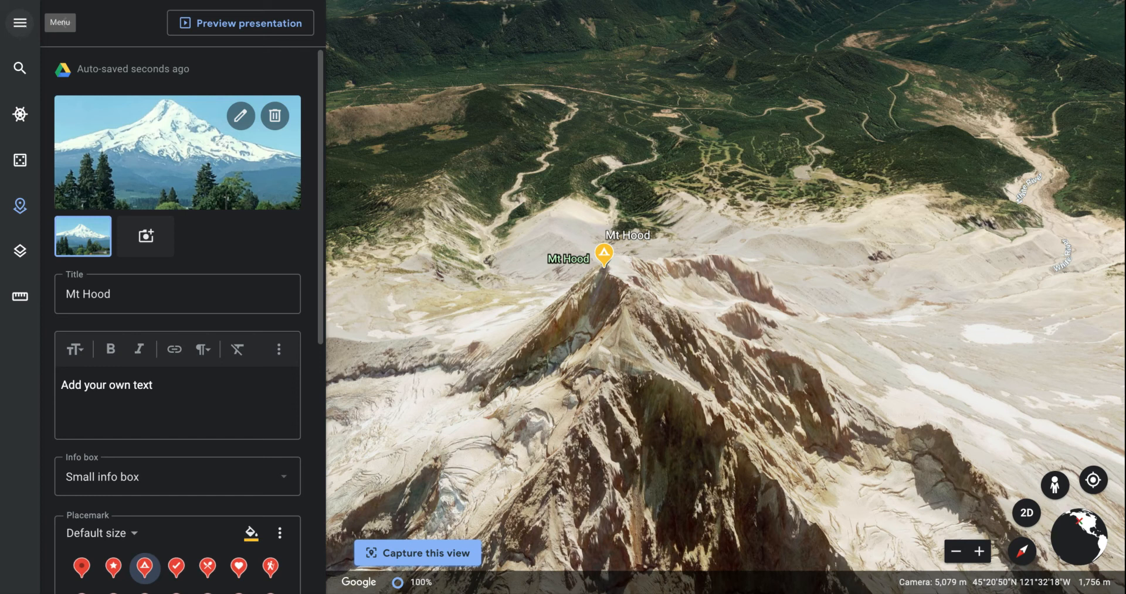
pyautogui.click(66, 25)
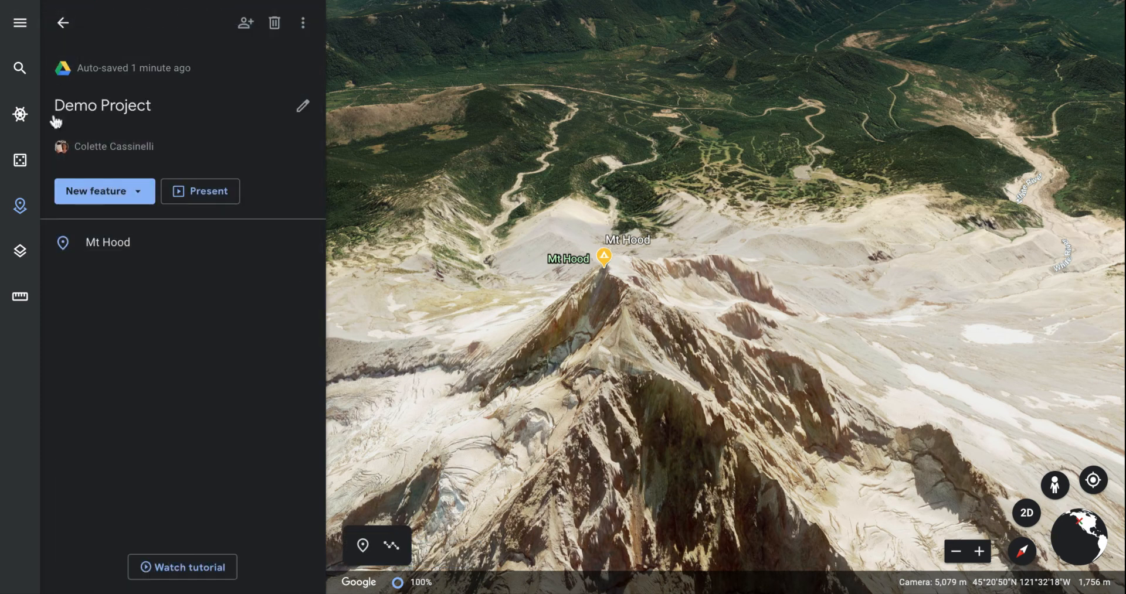
pyautogui.moveTo(135, 235)
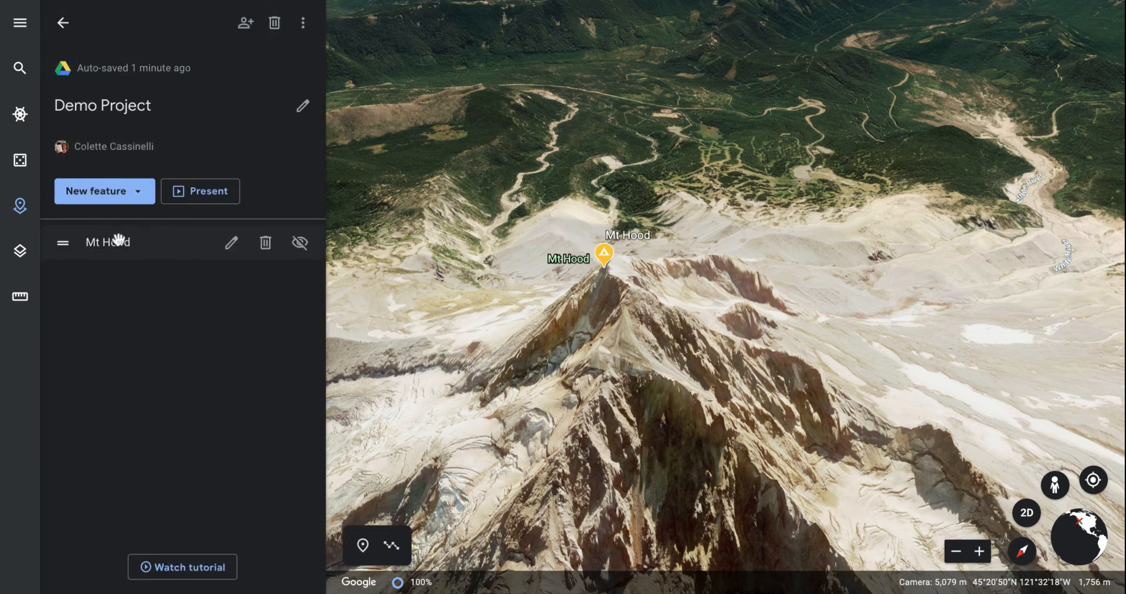